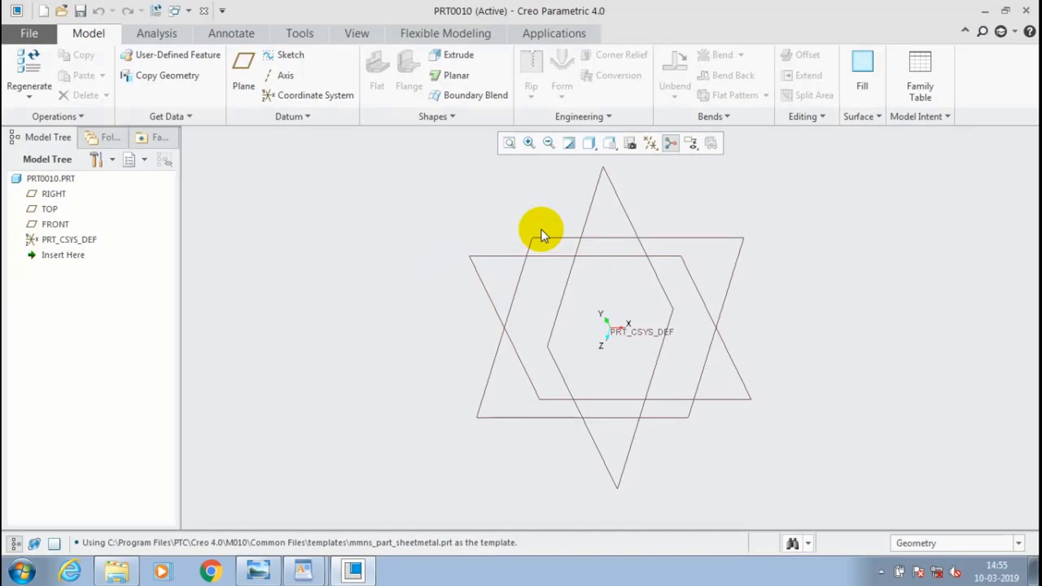
# - Sketch a center rectangle at the origin on the TOP plane and finish the sketch
pyautogui.click(541, 230)
pyautogui.click(448, 65)
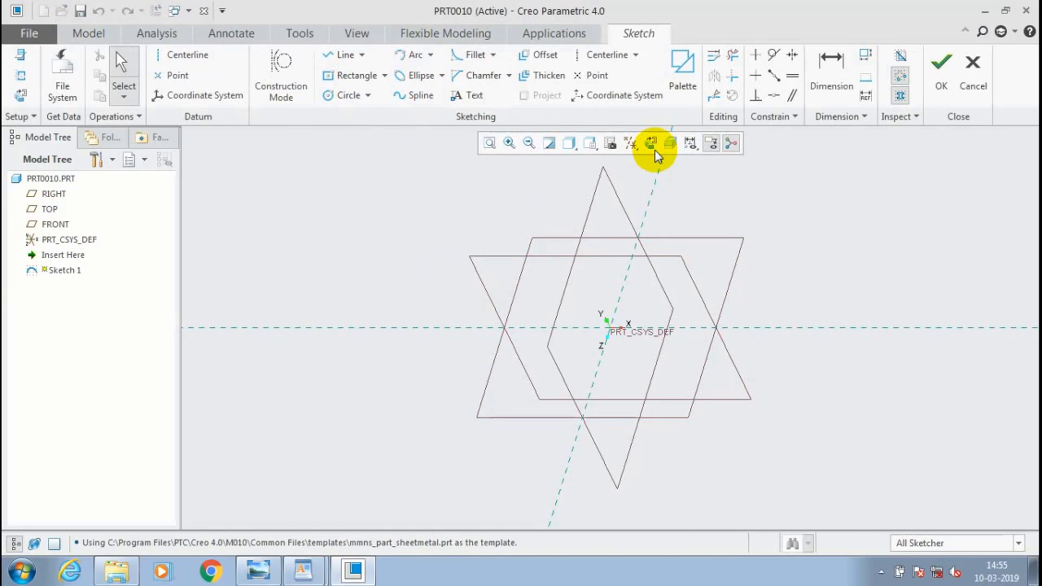
pyautogui.click(653, 149)
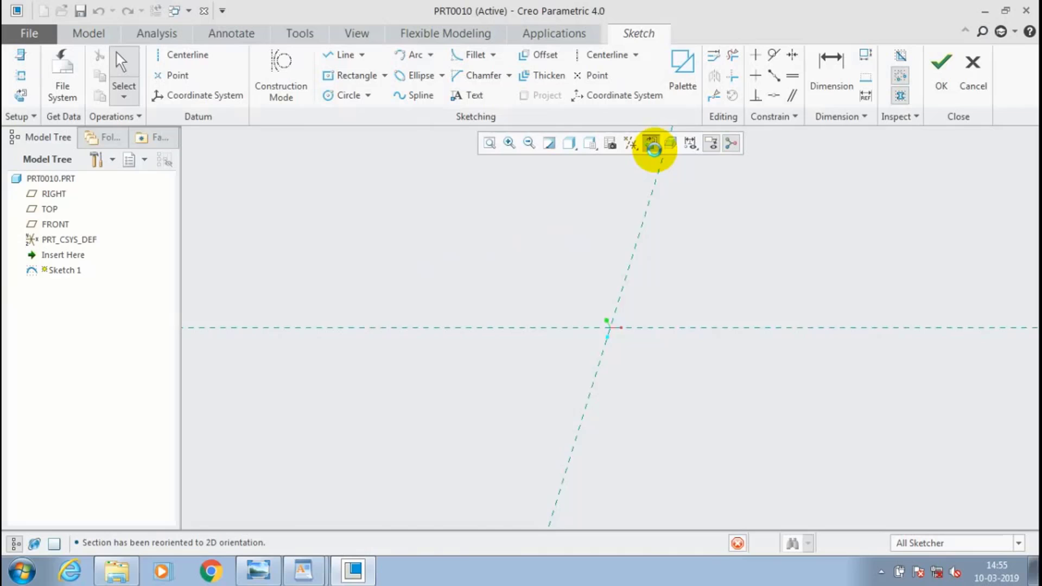
pyautogui.click(368, 80)
pyautogui.click(611, 328)
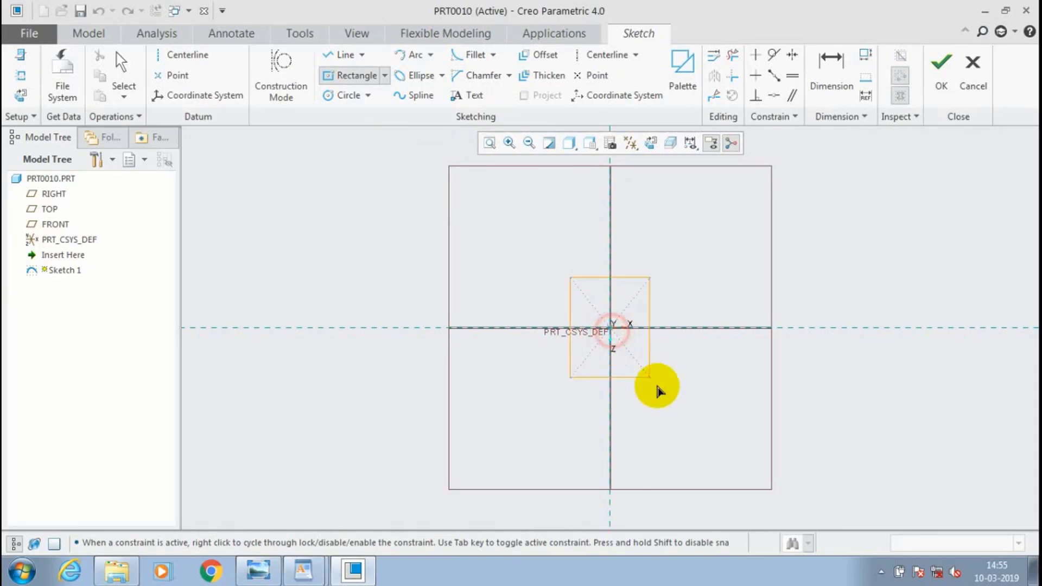
pyautogui.click(732, 418)
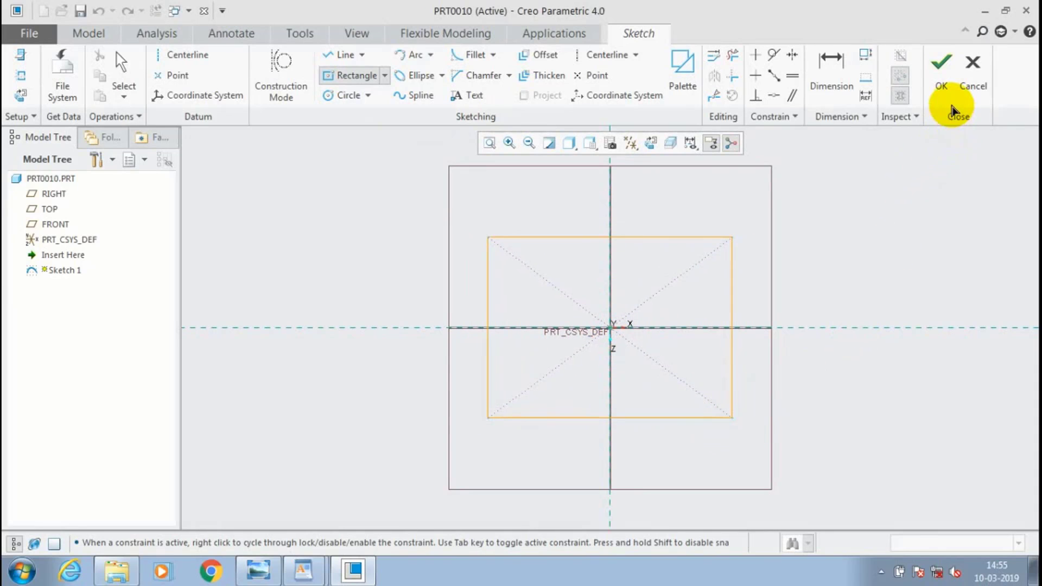
pyautogui.click(943, 83)
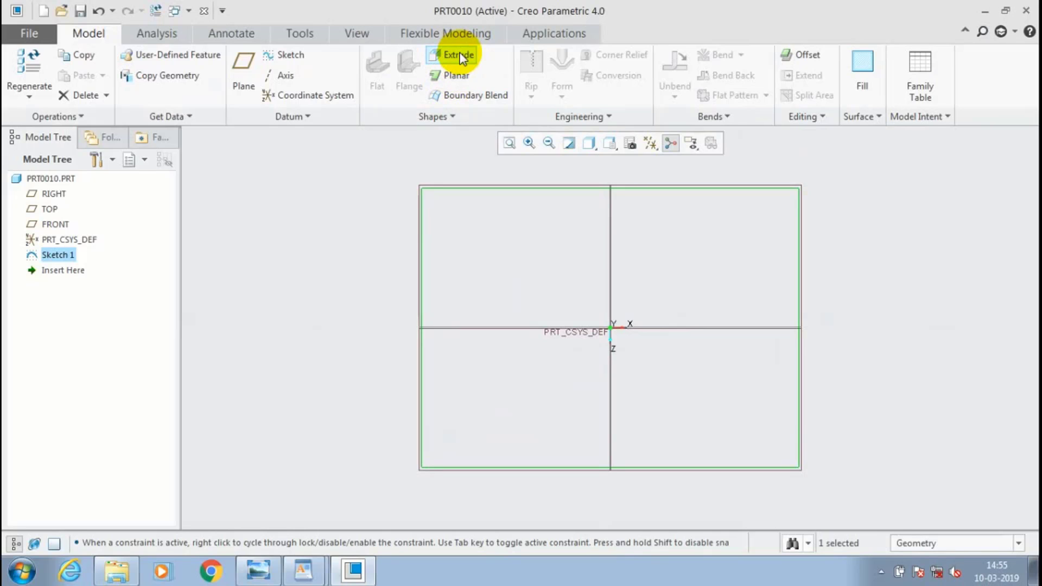
# - Create a planar first wall from the rectangle sketch and add a 90° rectangular flat wall along its short edge on the negative X side
pyautogui.click(455, 75)
pyautogui.click(418, 87)
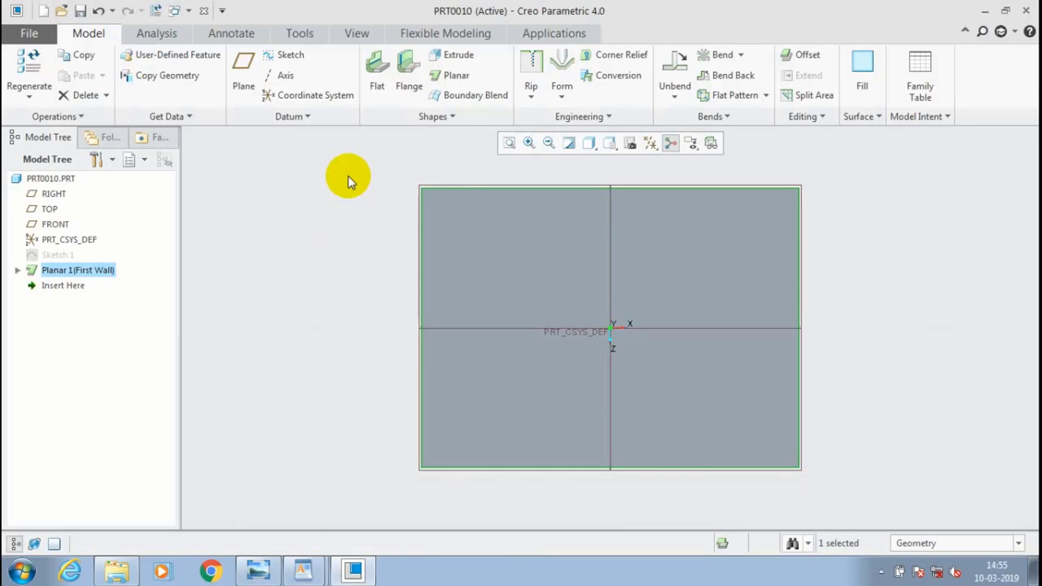
pyautogui.moveTo(348, 177); pyautogui.dragTo(351, 173, button='middle')
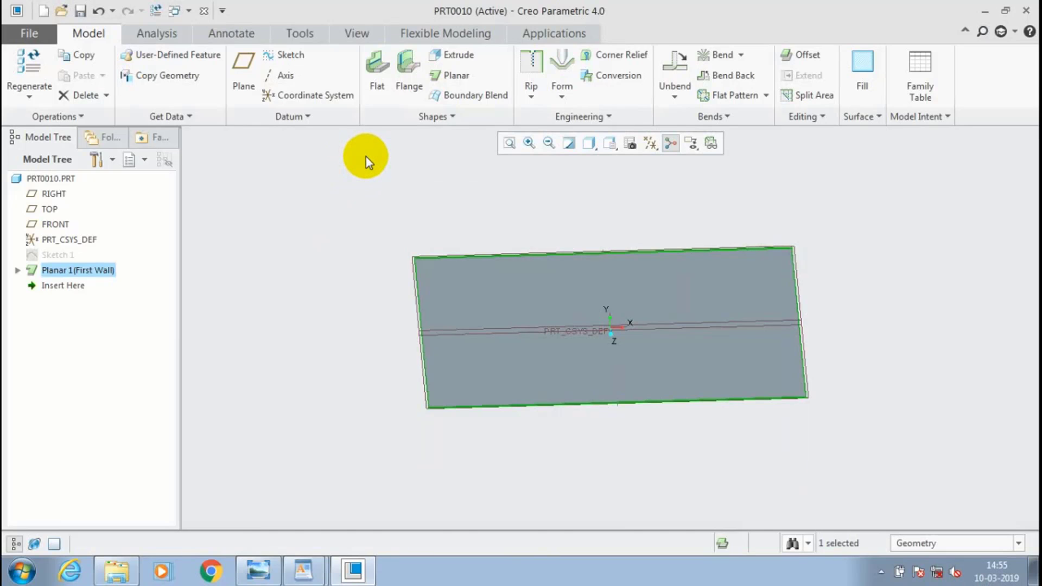
pyautogui.click(377, 68)
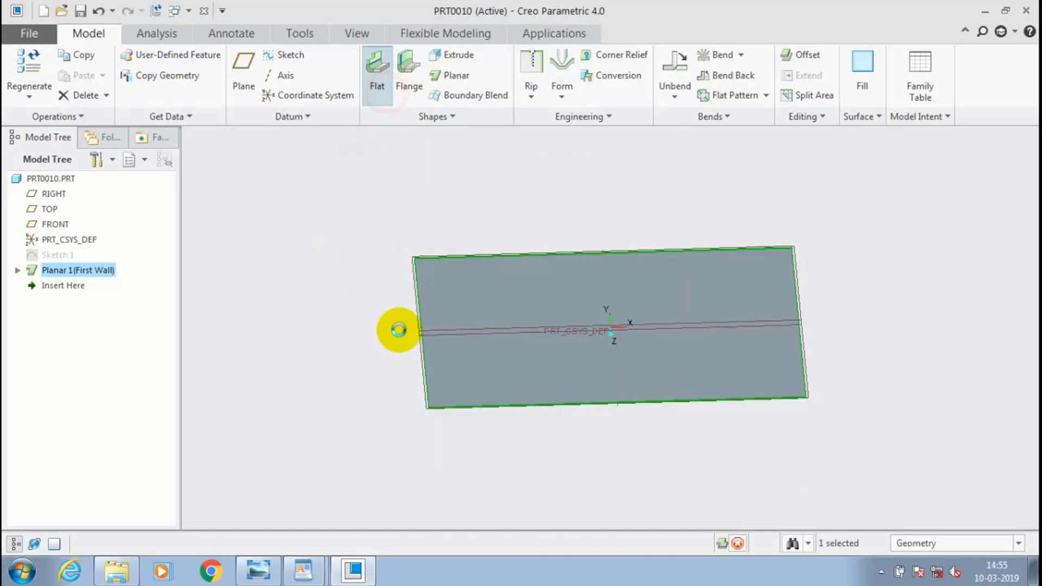
pyautogui.click(423, 344)
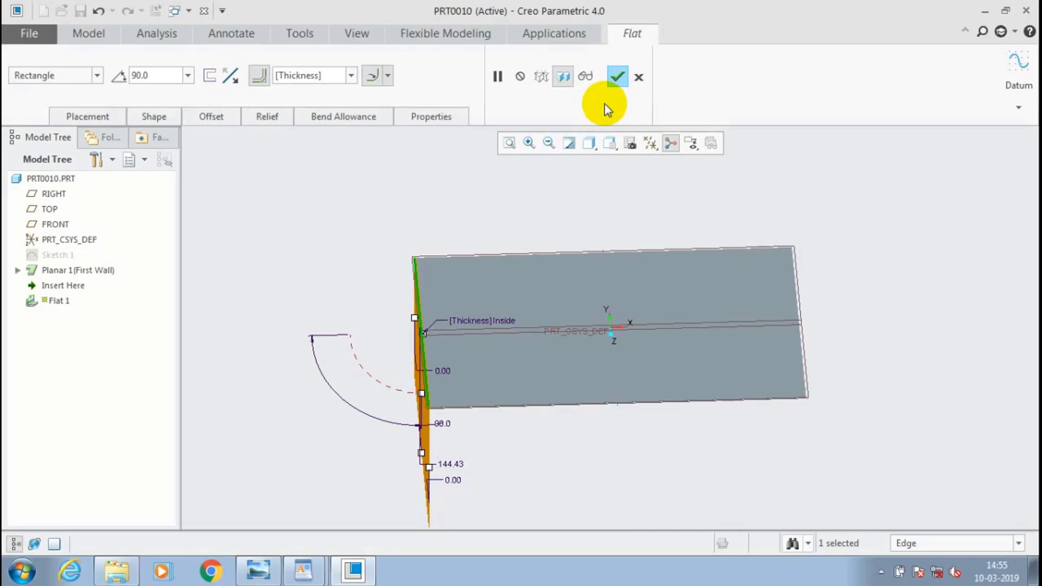
pyautogui.moveTo(561, 177); pyautogui.dragTo(586, 193, button='middle')
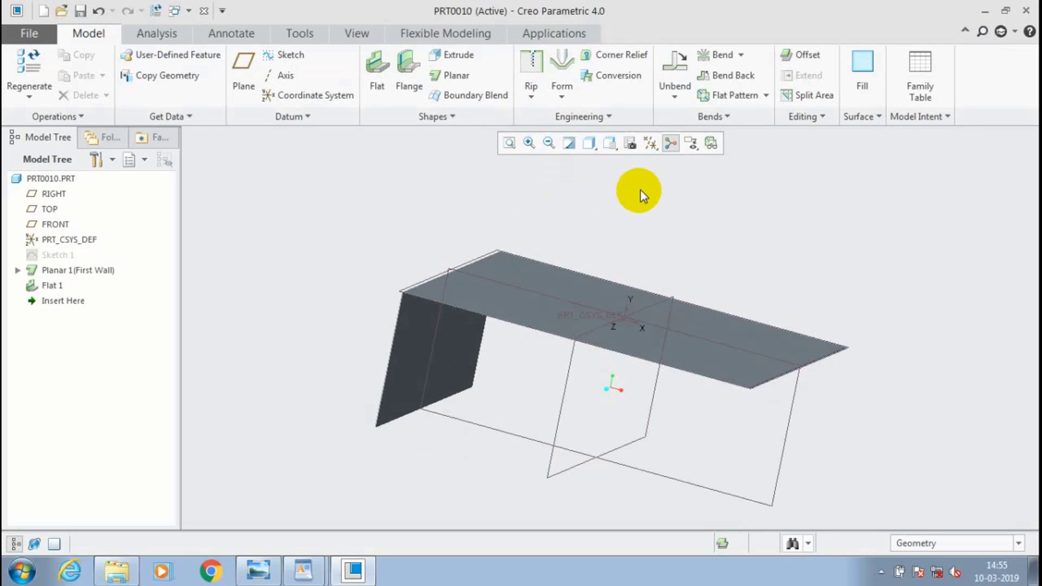
# - Unbend the flat wall with the planar wall's surface fixed, and bend it back to its folded shape
pyautogui.click(674, 67)
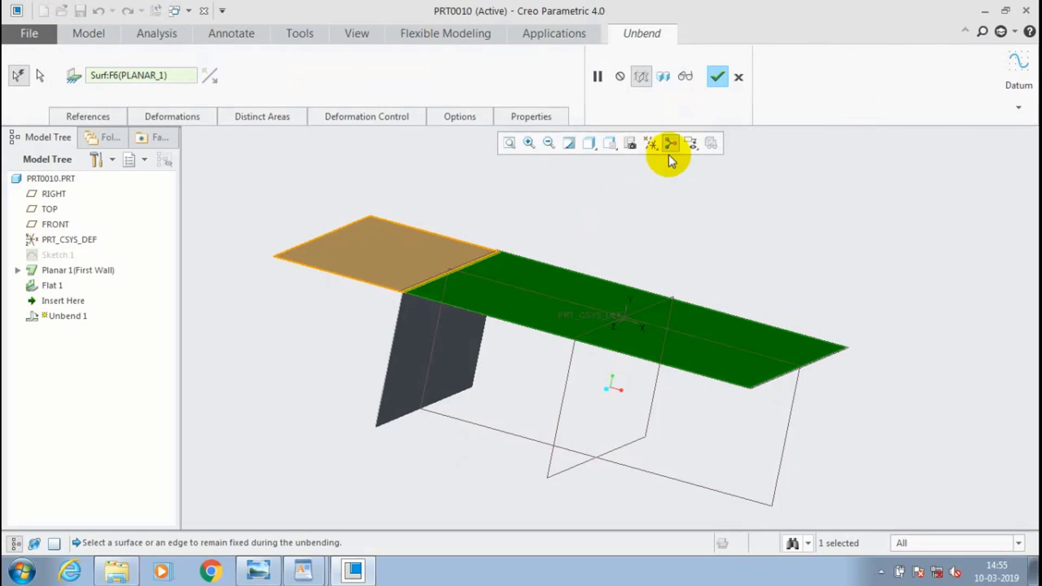
pyautogui.click(718, 82)
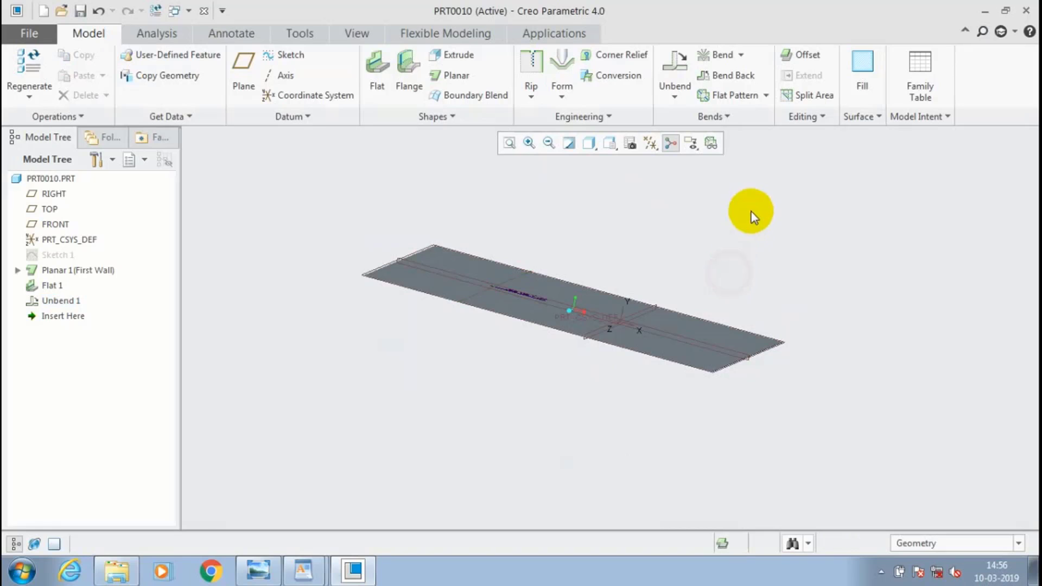
pyautogui.click(714, 75)
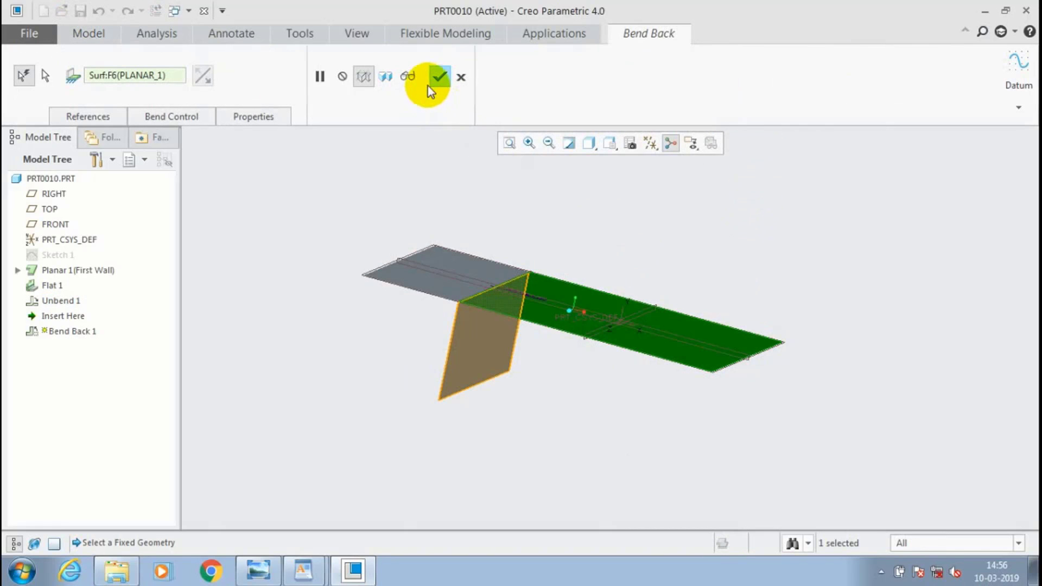
pyautogui.click(437, 77)
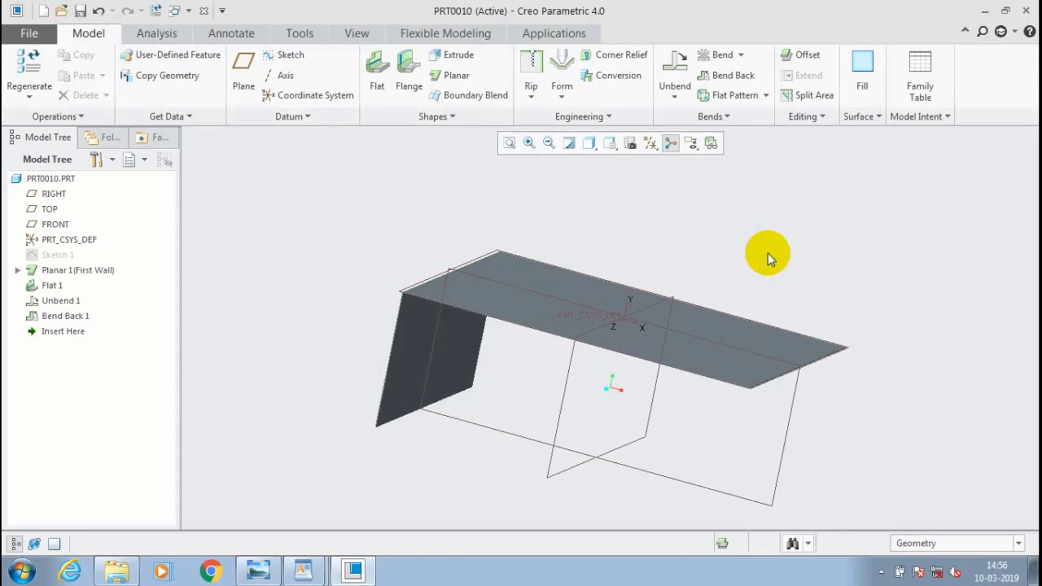
# - Create a flat pattern of the part, keeping the planar wall's surface fixed
pyautogui.click(755, 96)
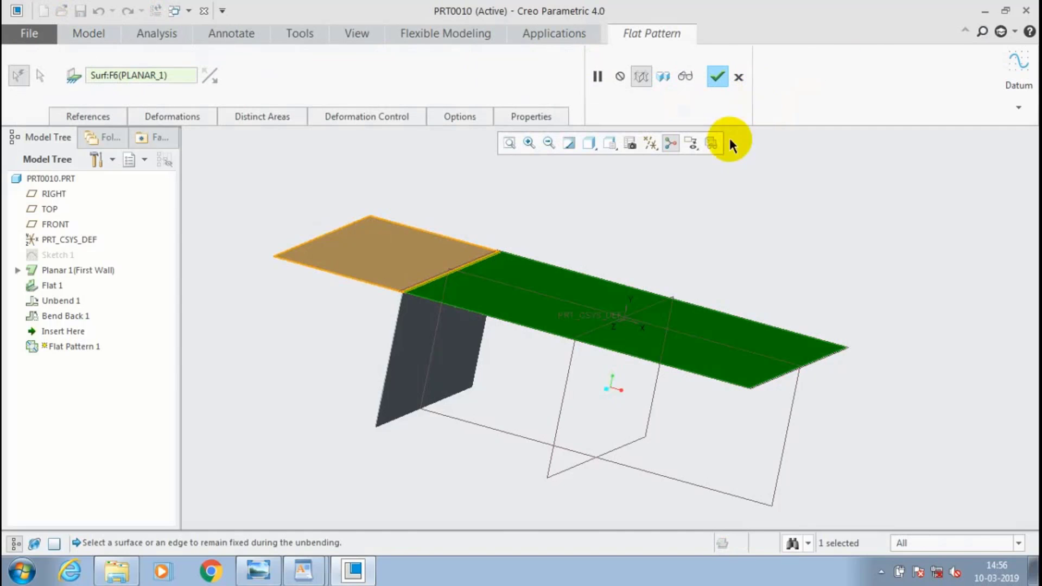
pyautogui.click(717, 77)
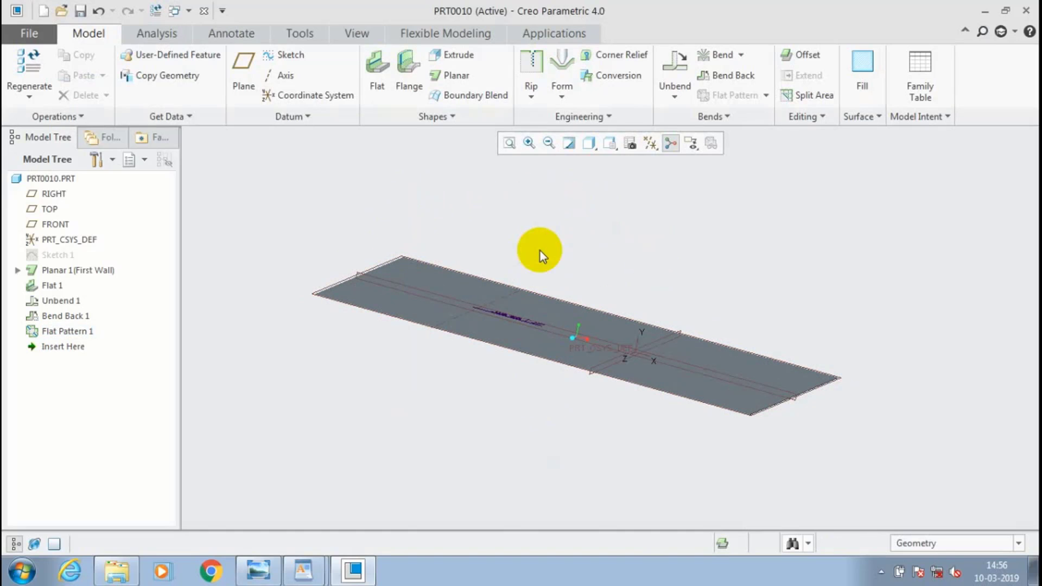
pyautogui.moveTo(539, 250)
pyautogui.mouseDown(button='middle')
pyautogui.moveTo(552, 252)
pyautogui.moveTo(553, 216)
pyautogui.moveTo(519, 236)
pyautogui.mouseUp(button='middle')
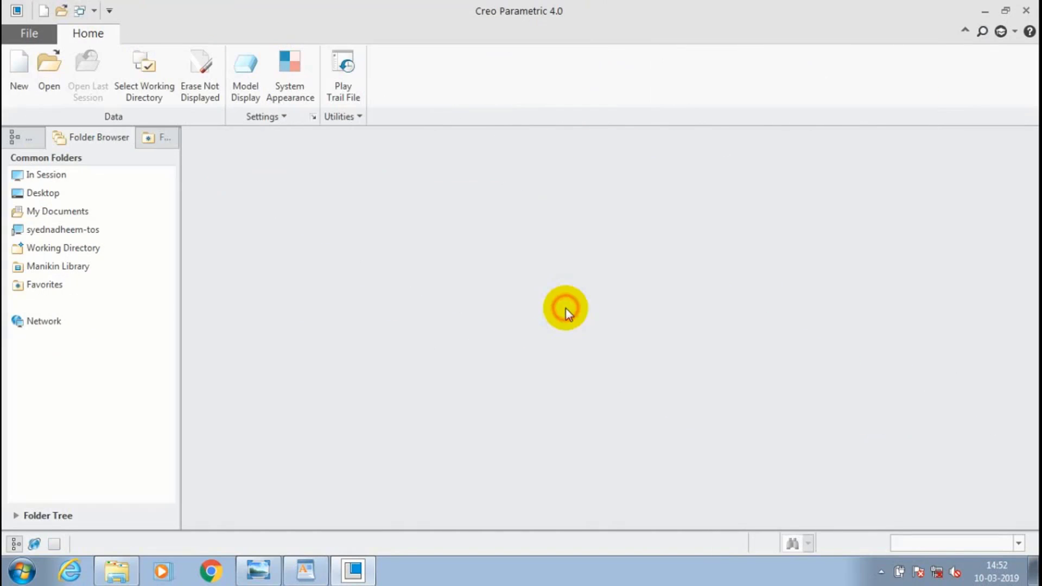
# - Create a new sheetmetal part without the default template, using the mmns_part_sheetmetal template
pyautogui.click(27, 70)
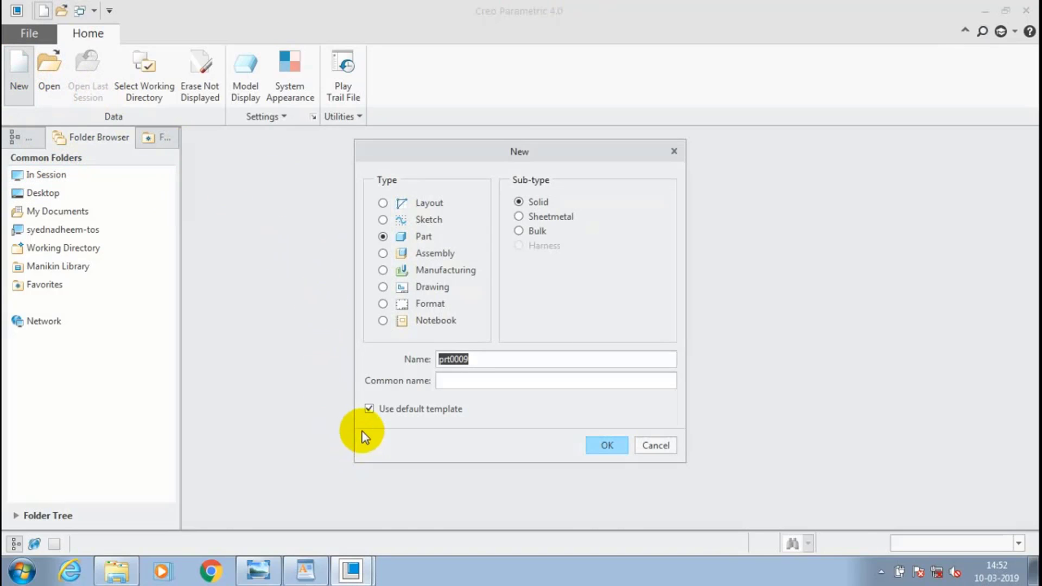
pyautogui.click(369, 409)
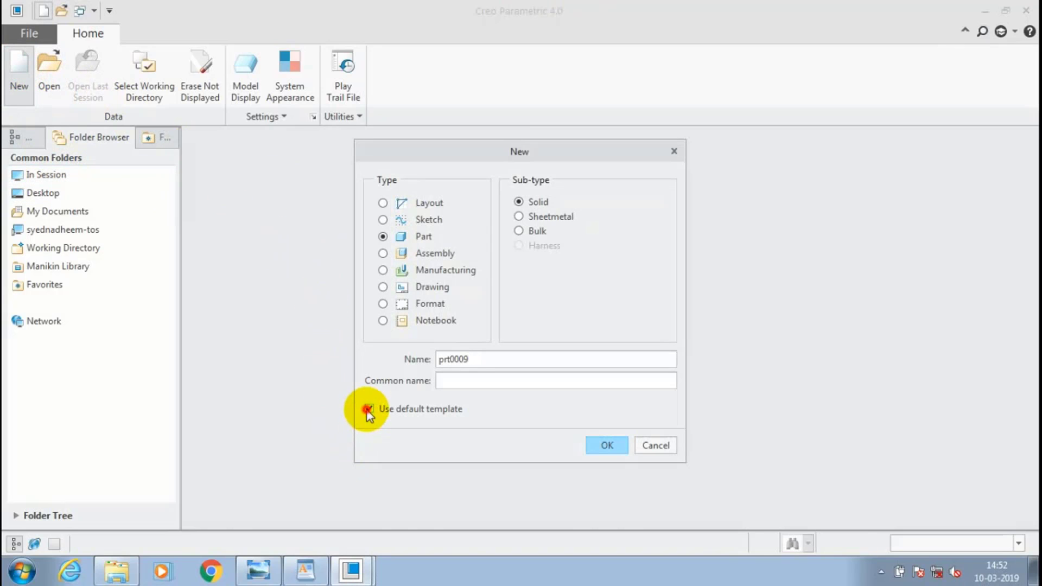
pyautogui.click(569, 216)
pyautogui.click(608, 446)
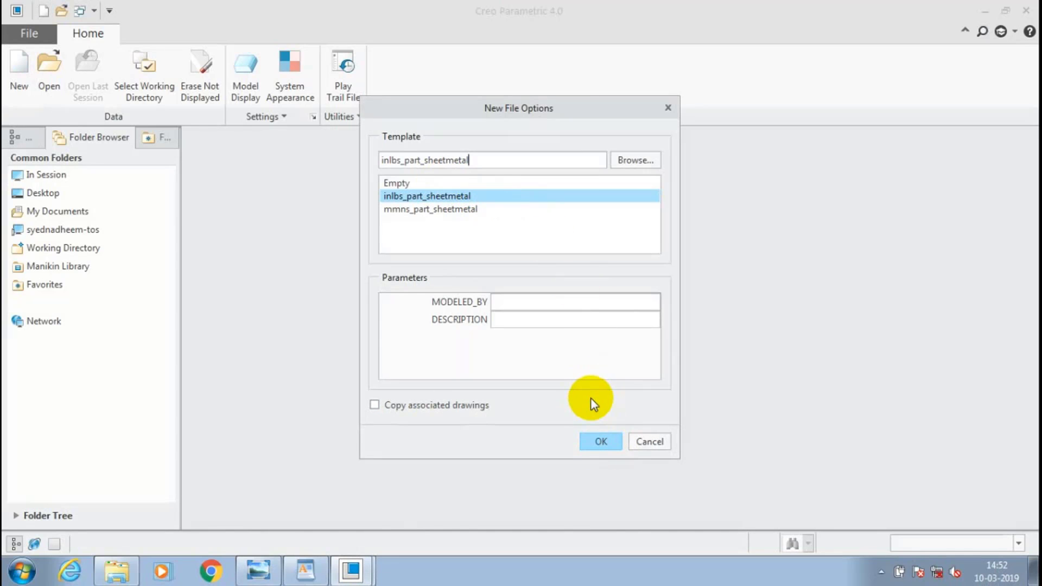
pyautogui.click(601, 441)
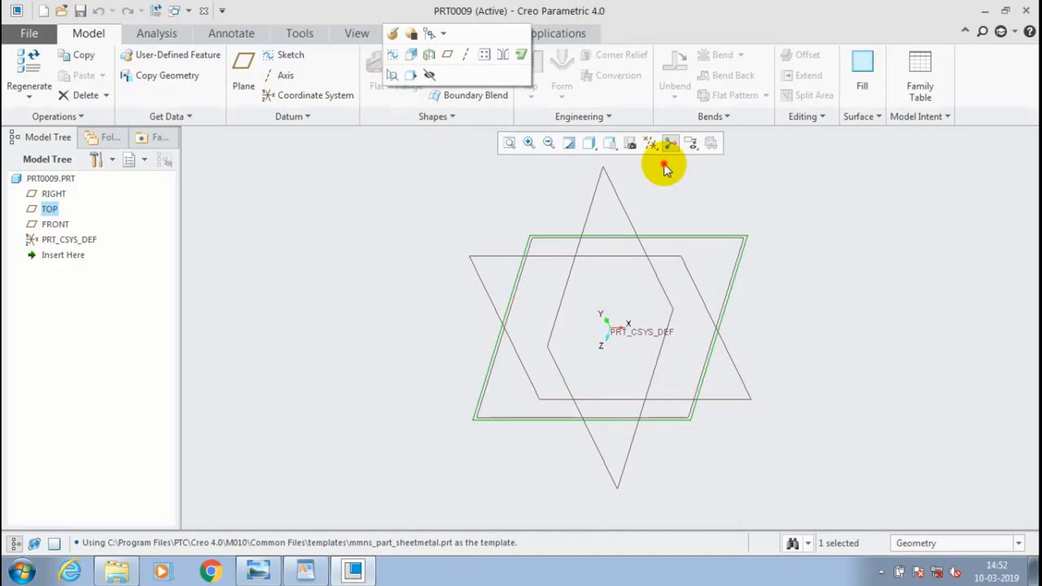
# - Sketch an open L-shaped profile on the TOP plane from a vertical line and a horizontal line, and finish the sketch
pyautogui.click(653, 145)
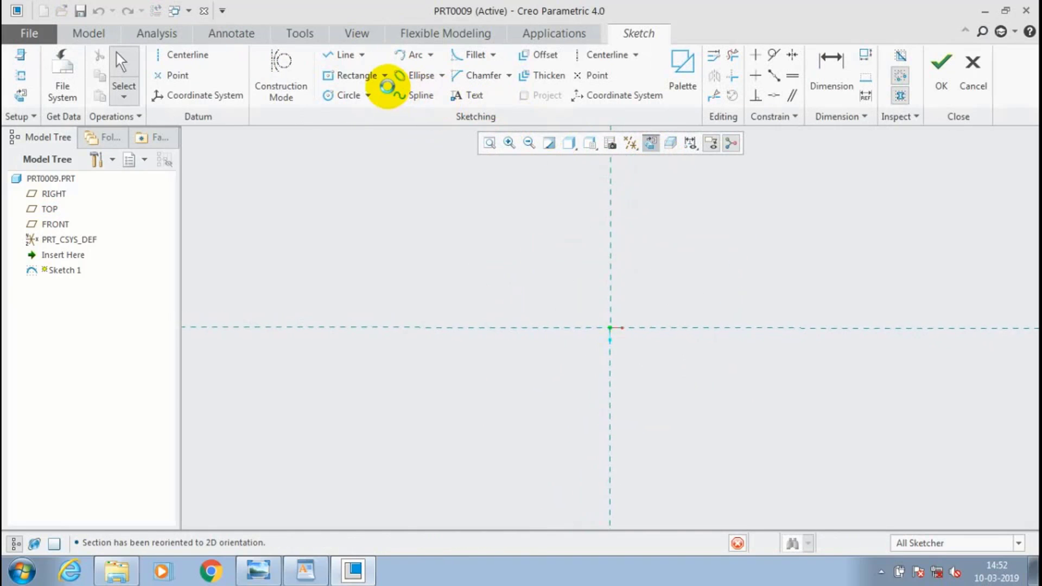
pyautogui.click(384, 77)
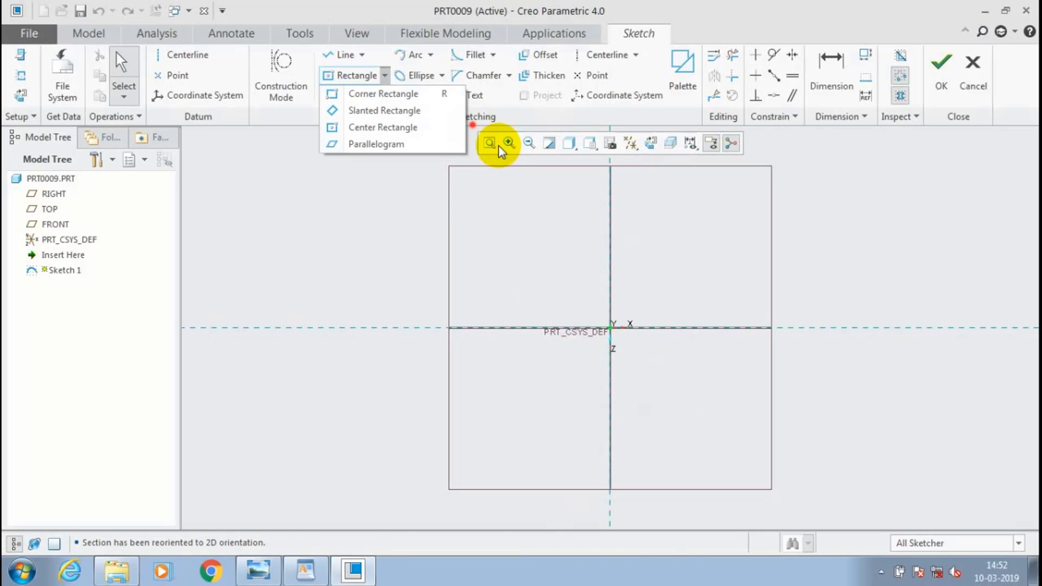
pyautogui.press('l')
pyautogui.click(583, 217)
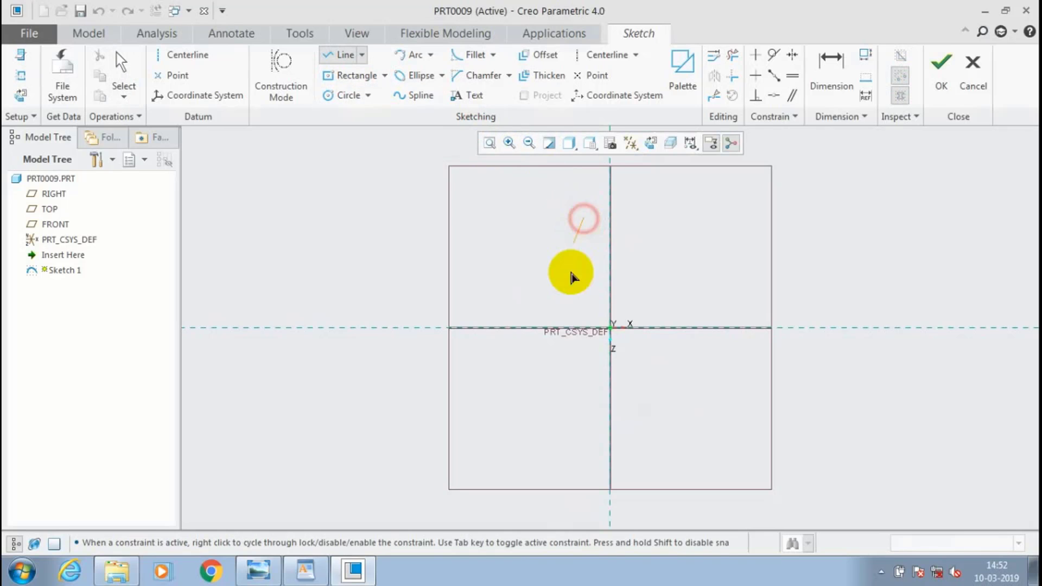
pyautogui.click(583, 444)
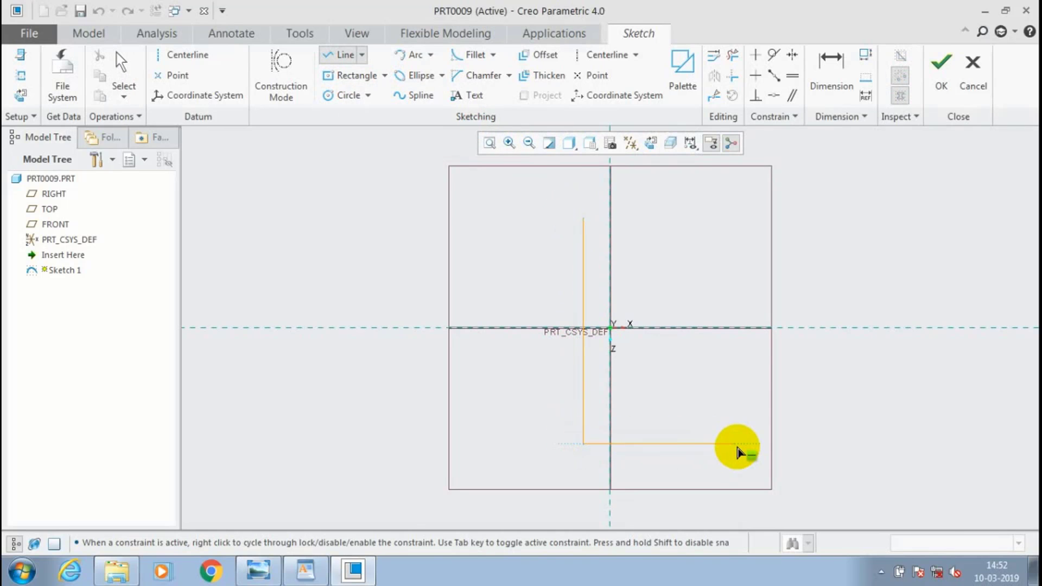
pyautogui.click(736, 444)
pyautogui.click(941, 64)
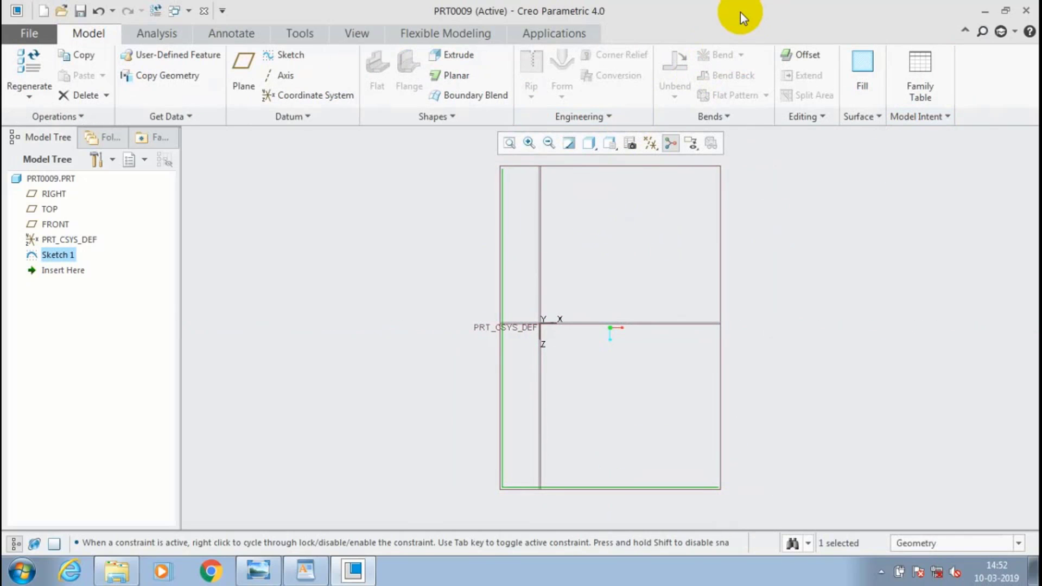
# - Extrude the L-shaped sketch as a sheetmetal first wall with a depth of 130.90 and a thickness of 5
pyautogui.click(458, 55)
pyautogui.scroll(2, 637, 279)
pyautogui.moveTo(609, 328); pyautogui.dragTo(577, 271, button='middle')
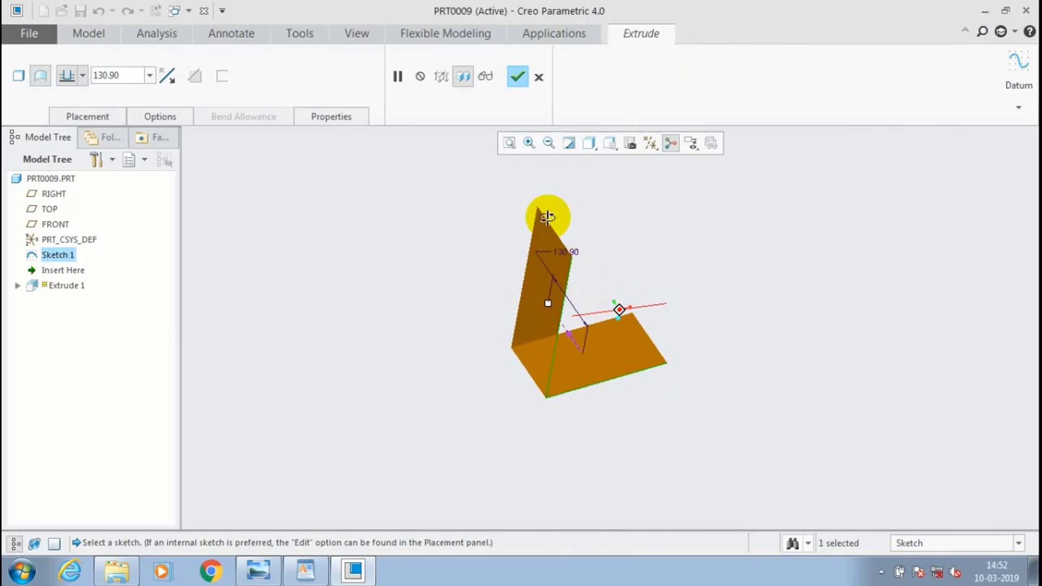
pyautogui.click(158, 84)
pyautogui.click(19, 75)
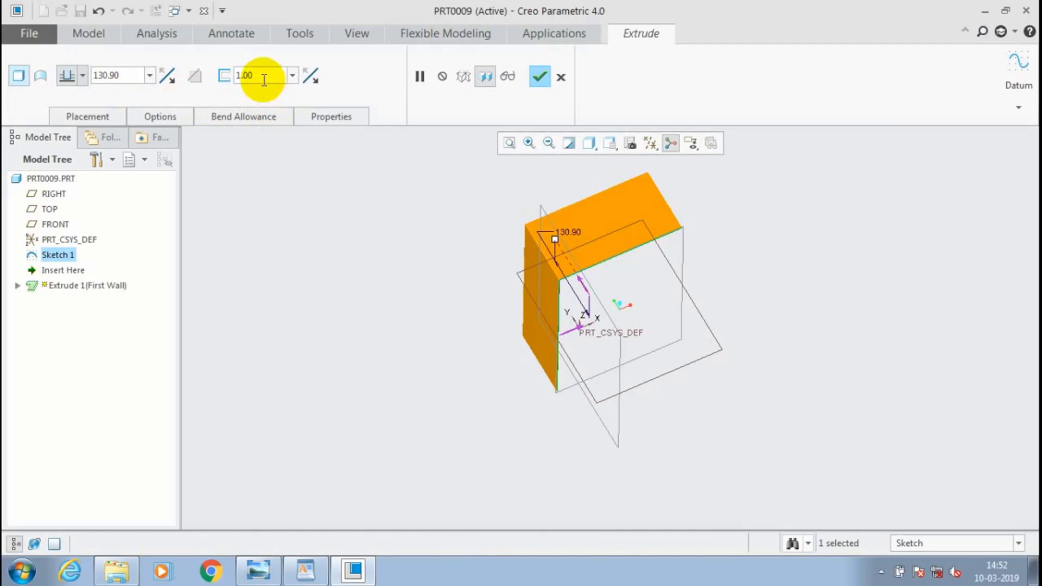
pyautogui.click(267, 73)
pyautogui.write('5')
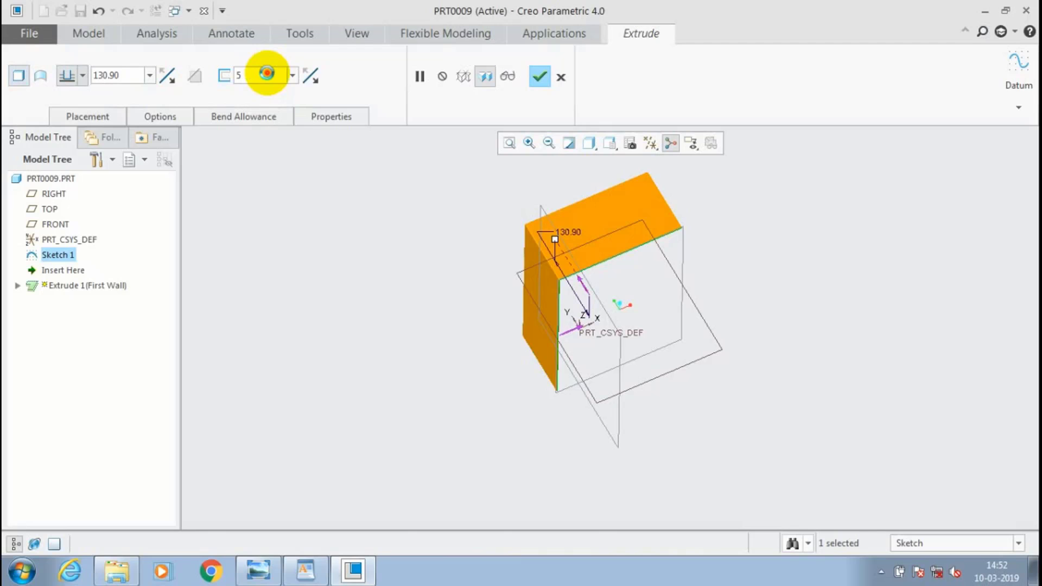
pyautogui.press('Return')
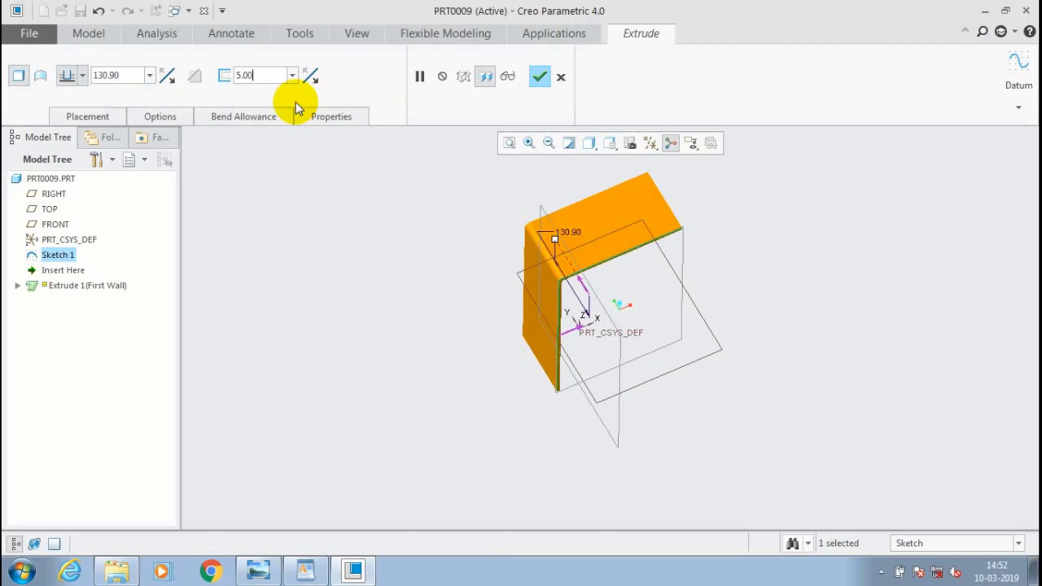
# - Turn off adding bends on sharp edges for the extruded wall and complete the extrusion
pyautogui.click(154, 117)
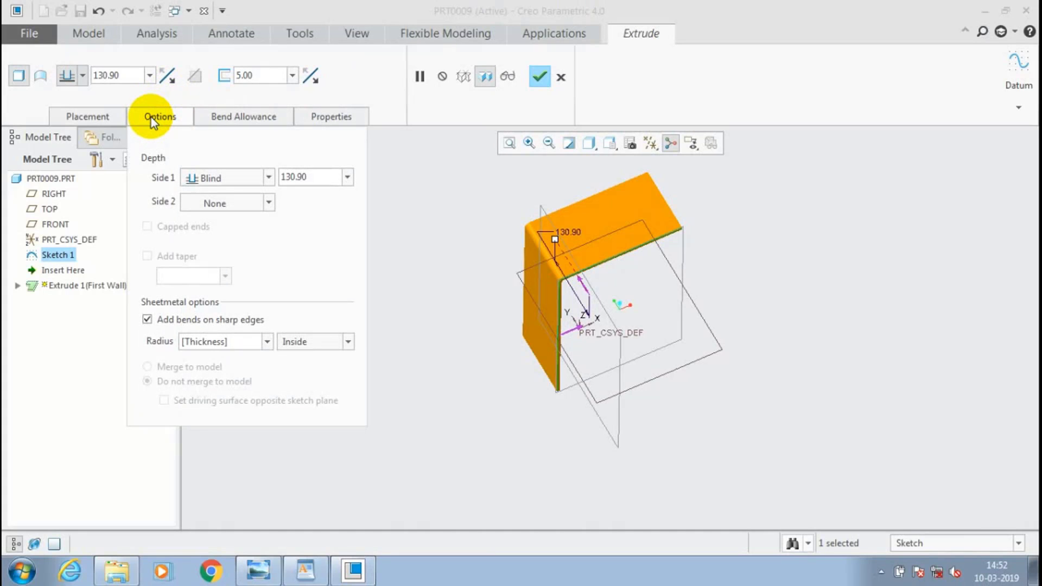
pyautogui.click(252, 318)
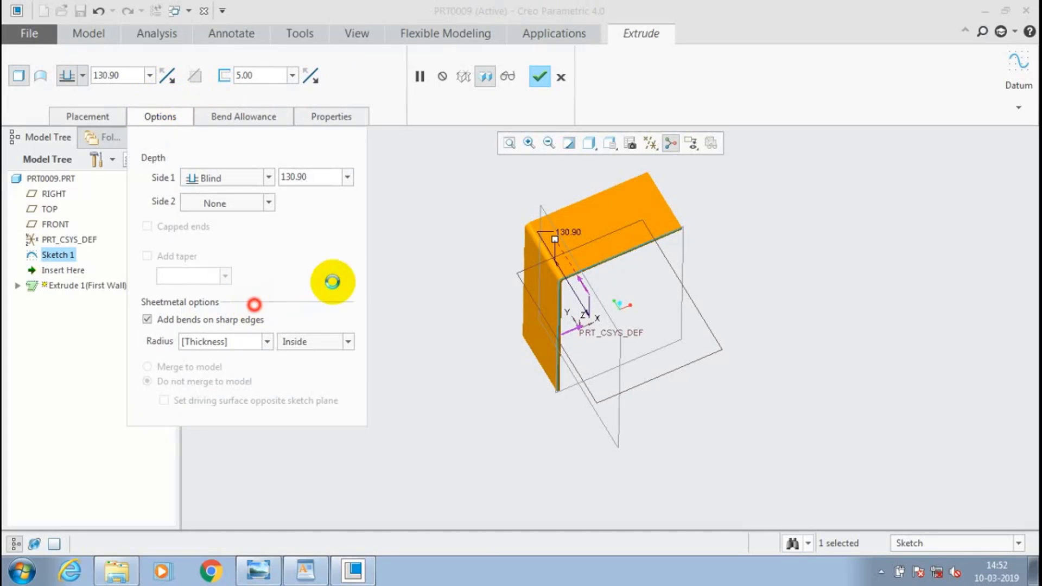
pyautogui.click(550, 88)
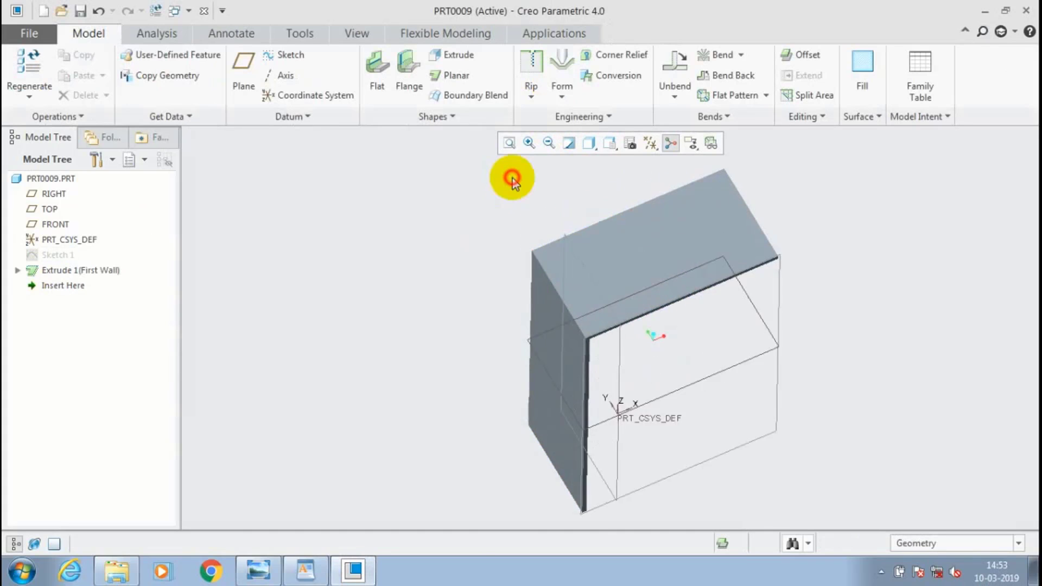
# - Add an edge bend with an inside radius of 15 along the sharp edge between the two extruded walls
pyautogui.scroll(5, 532, 298)
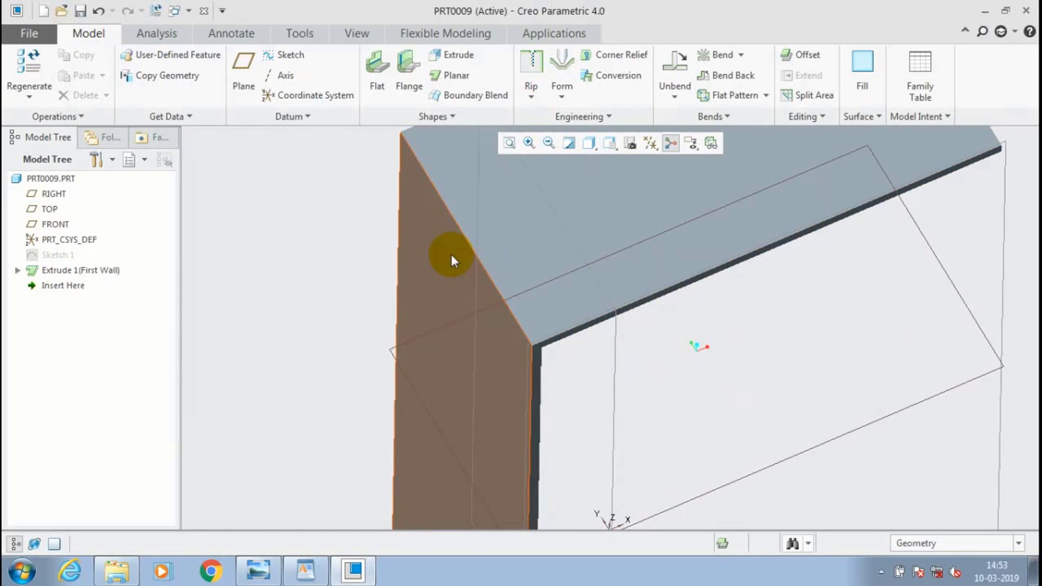
pyautogui.click(740, 55)
pyautogui.click(747, 90)
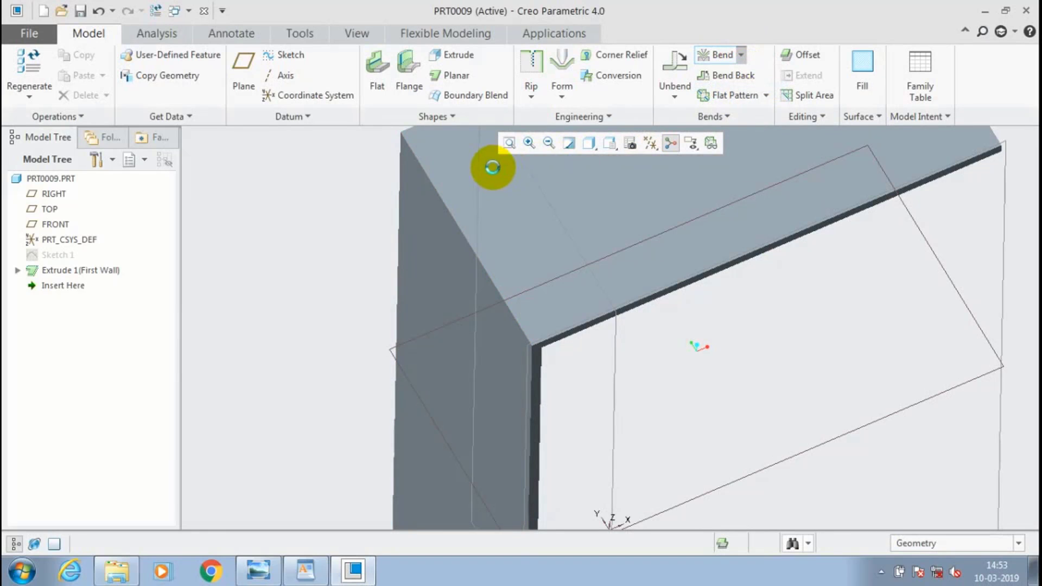
pyautogui.click(437, 197)
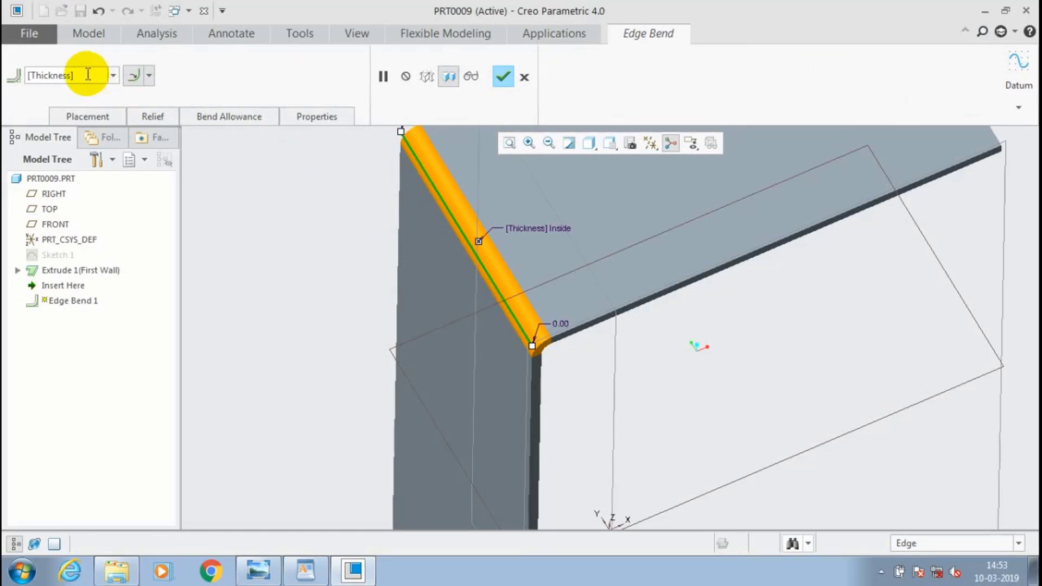
pyautogui.click(111, 77)
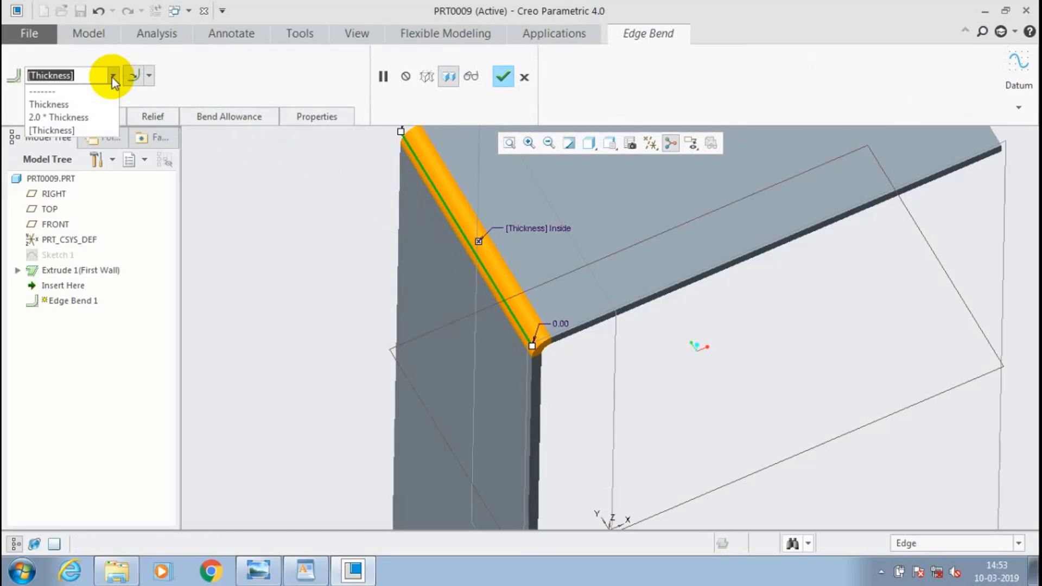
pyautogui.click(78, 77)
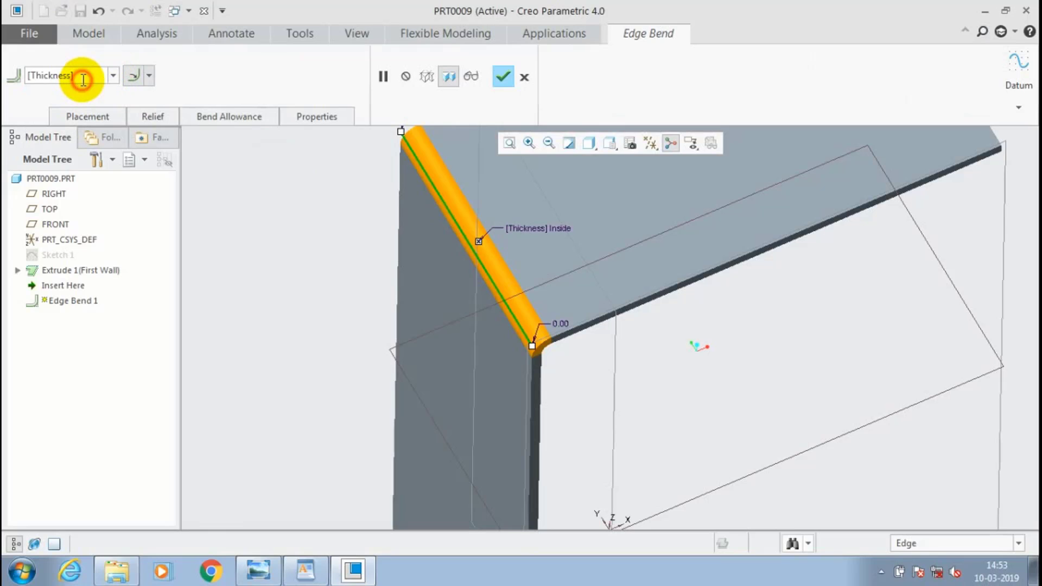
pyautogui.write('15')
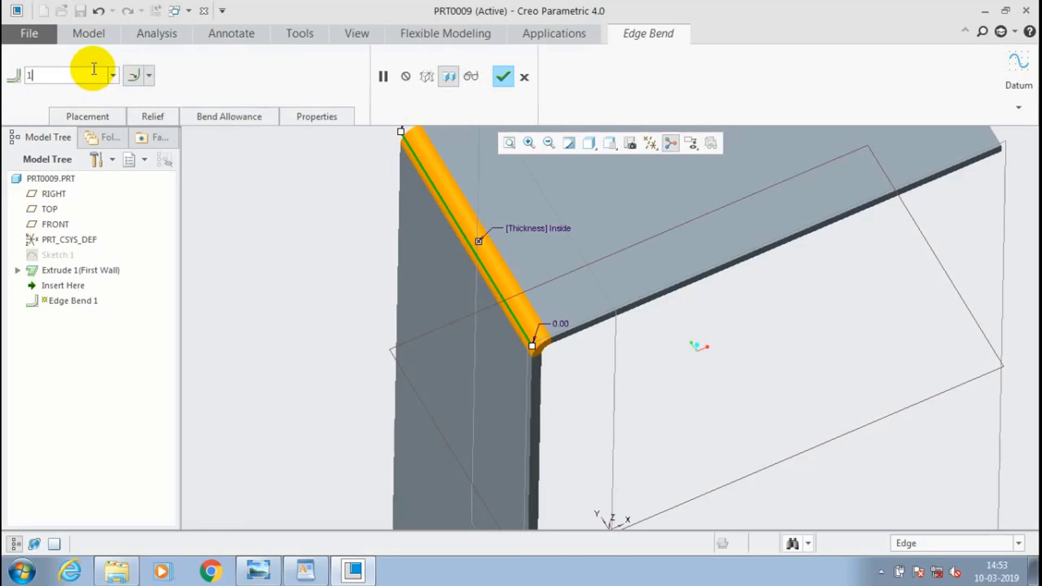
pyautogui.press('Return')
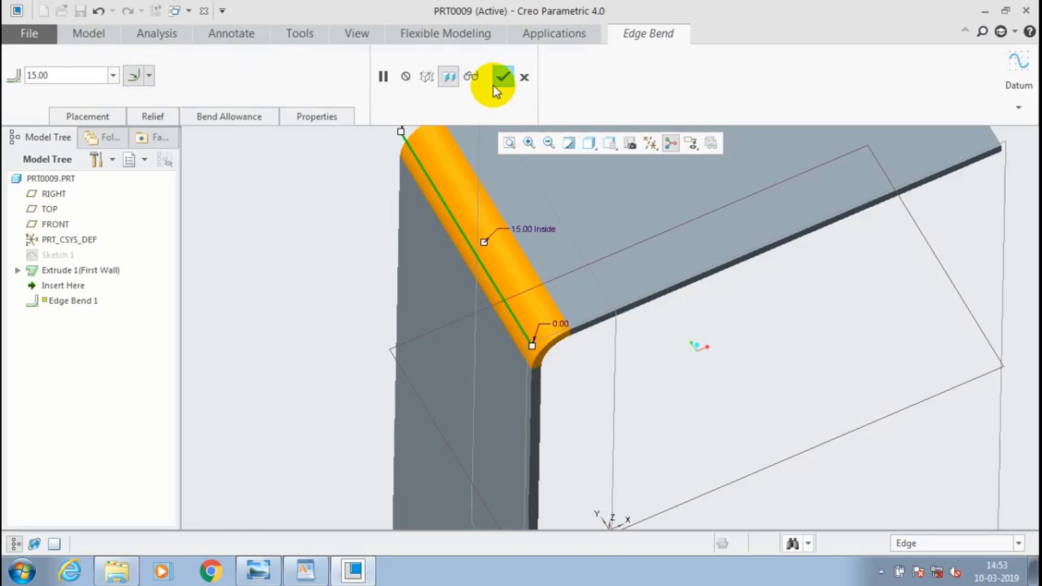
pyautogui.click(497, 79)
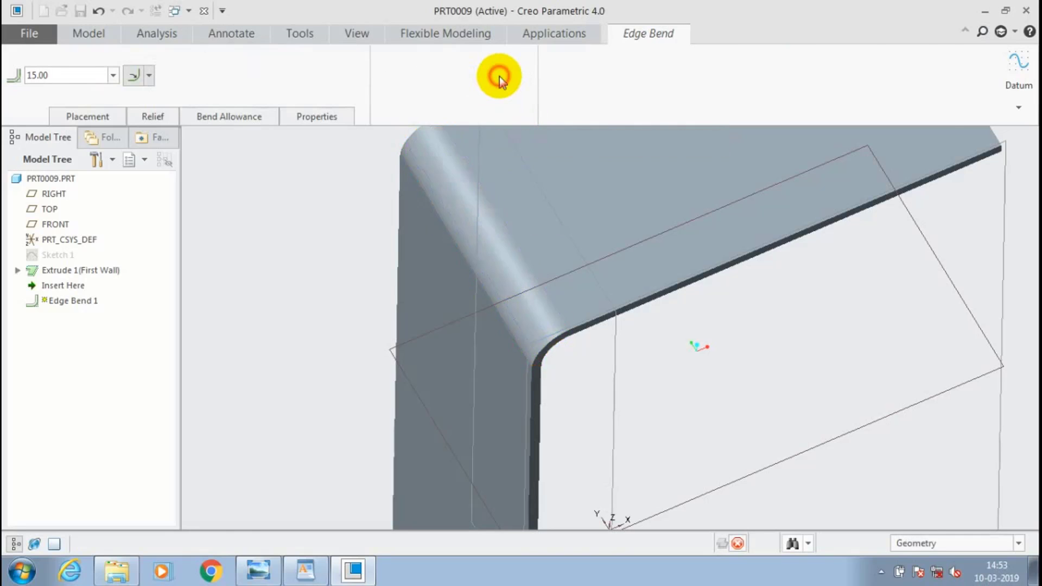
pyautogui.click(831, 172)
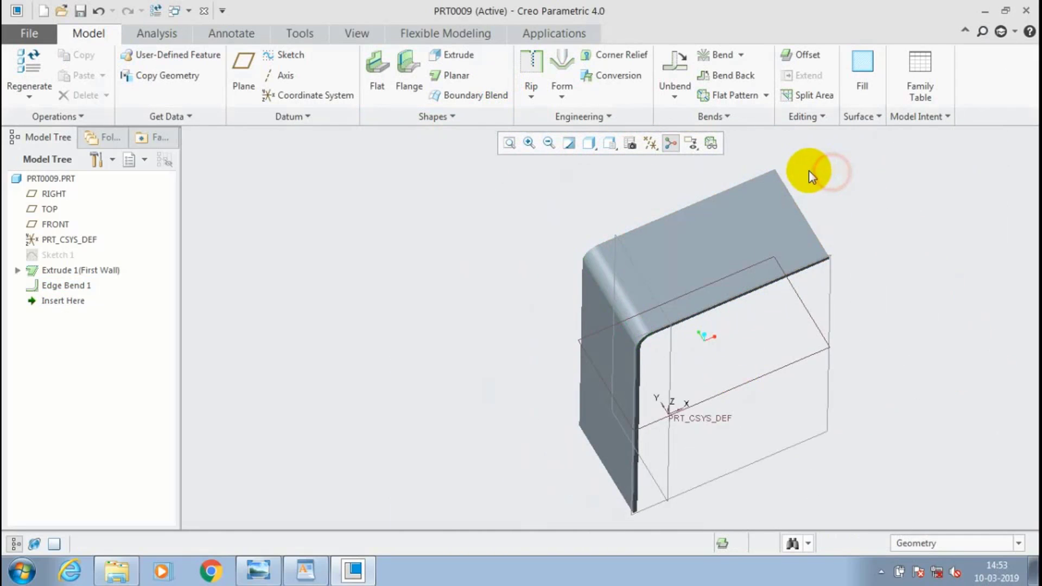
pyautogui.scroll(-2, 809, 170)
pyautogui.scroll(-2, 550, 178)
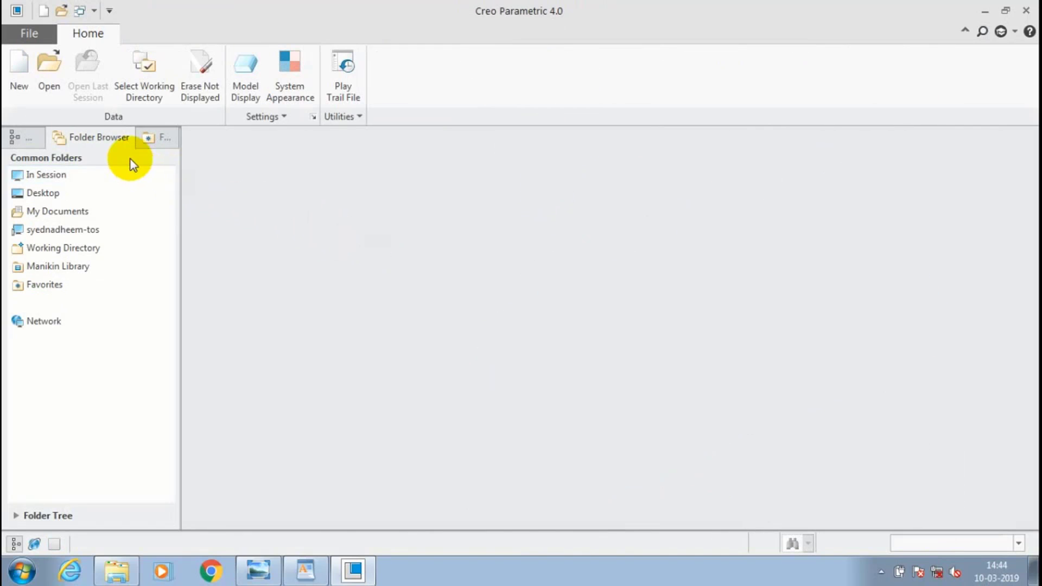
# - Create a new sheetmetal part without the default template, based on the mmns_part_sheetmetal template
pyautogui.click(16, 68)
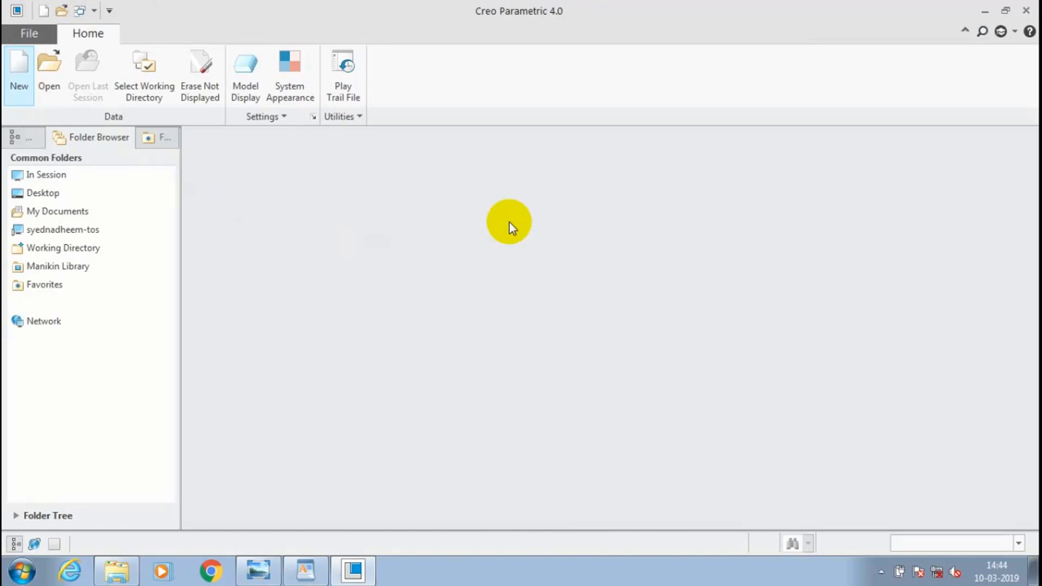
pyautogui.click(520, 217)
pyautogui.click(369, 409)
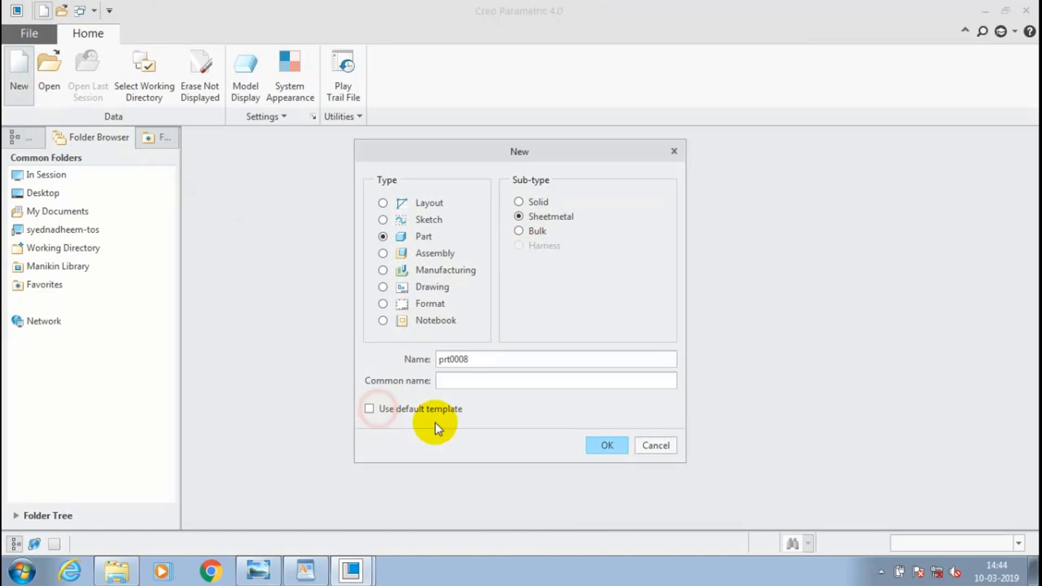
pyautogui.click(609, 443)
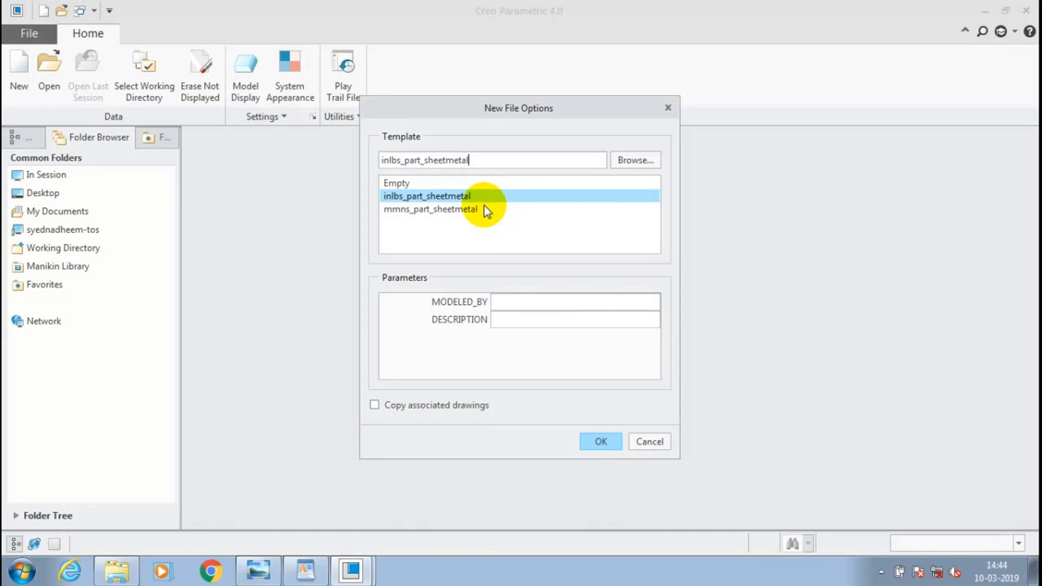
pyautogui.click(486, 211)
pyautogui.click(597, 439)
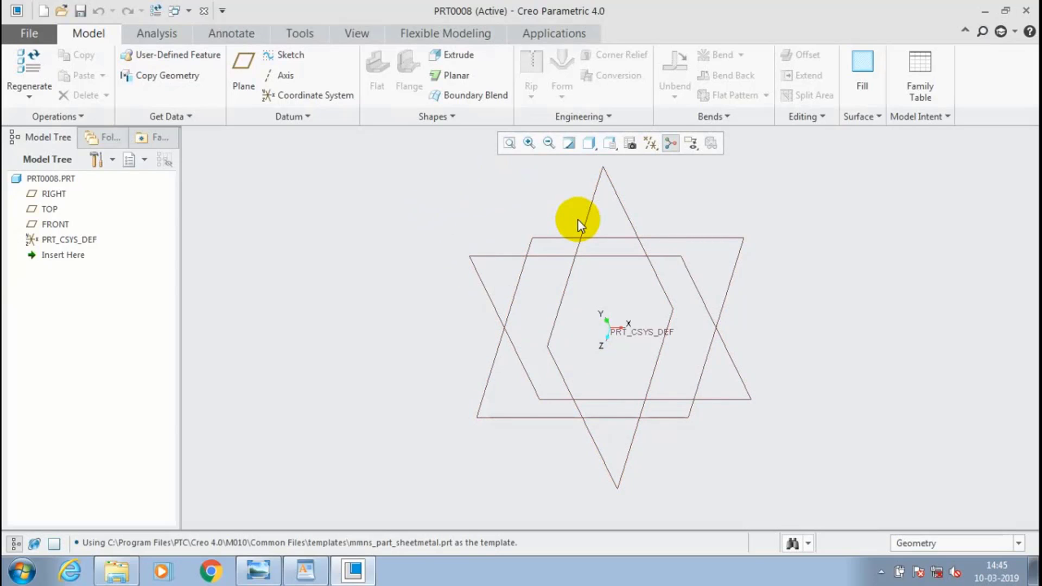
# - Start a planar first wall and sketch a center rectangle about 142 by 494 on the TOP plane, centered on the origin
pyautogui.click(455, 75)
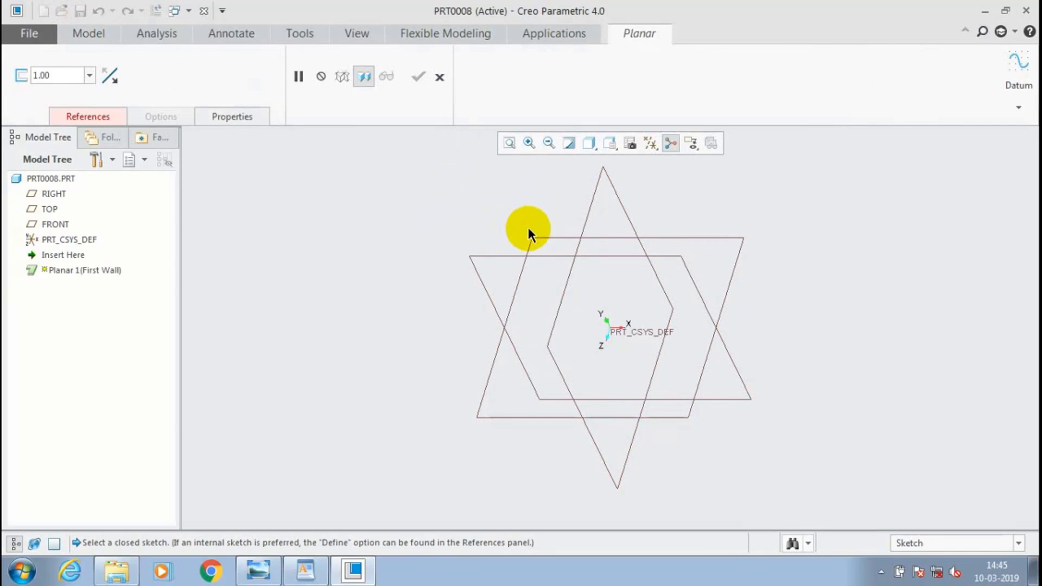
pyautogui.click(669, 230)
pyautogui.click(653, 146)
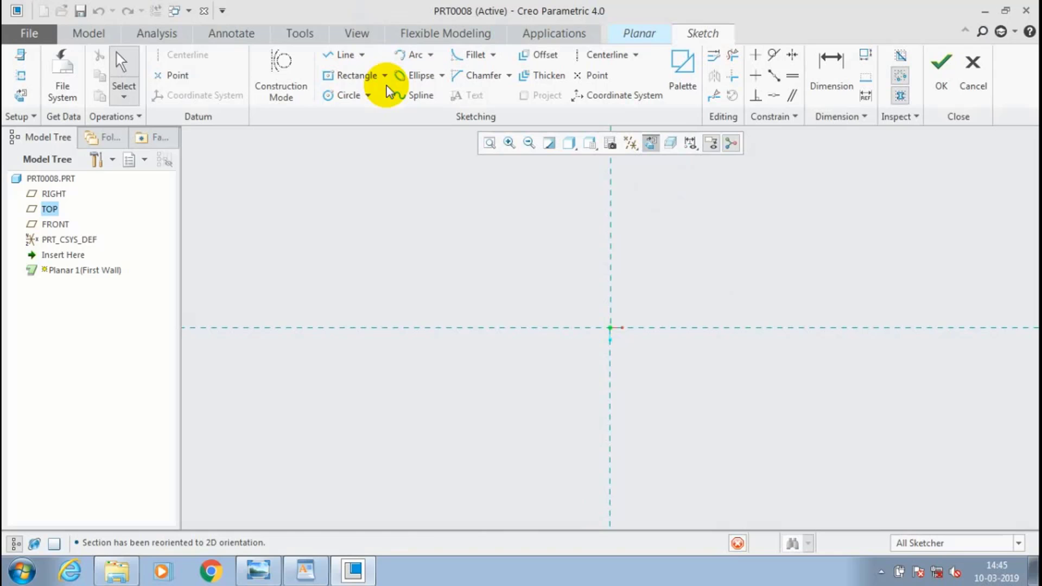
pyautogui.click(375, 76)
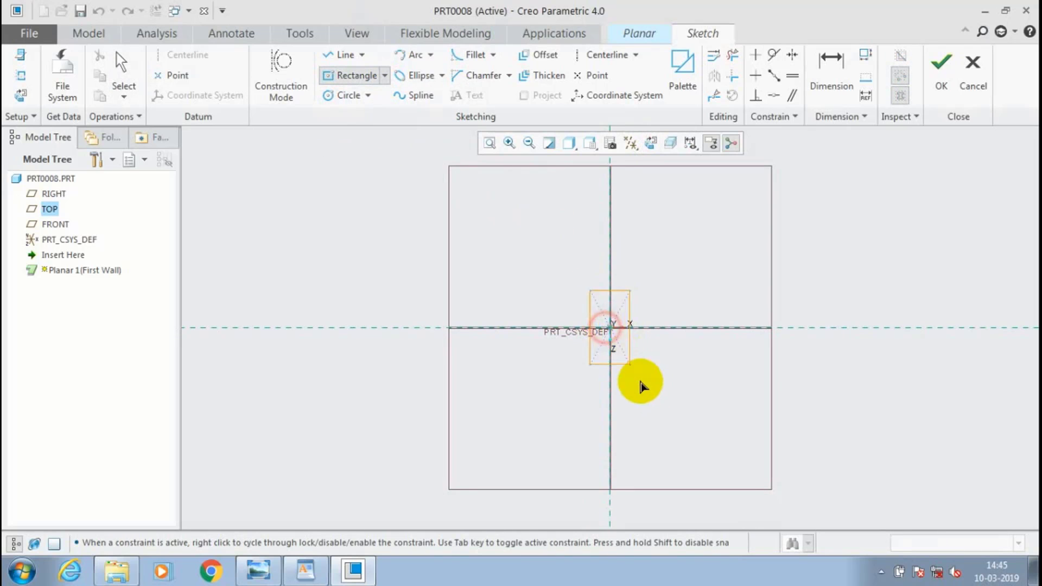
pyautogui.click(654, 484)
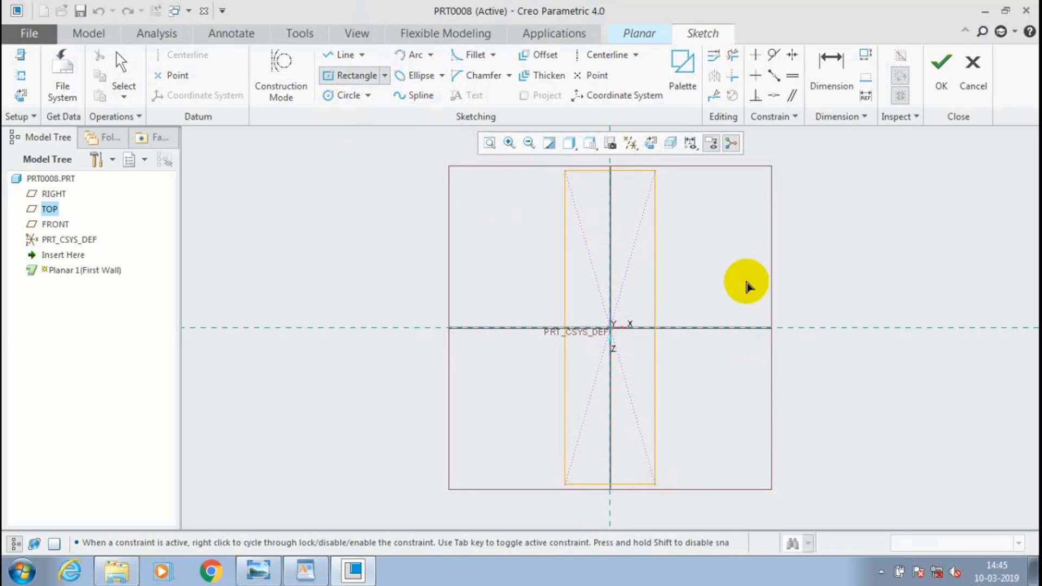
# - Dimension the rectangle's long vertical side and set it to 300
pyautogui.click(830, 68)
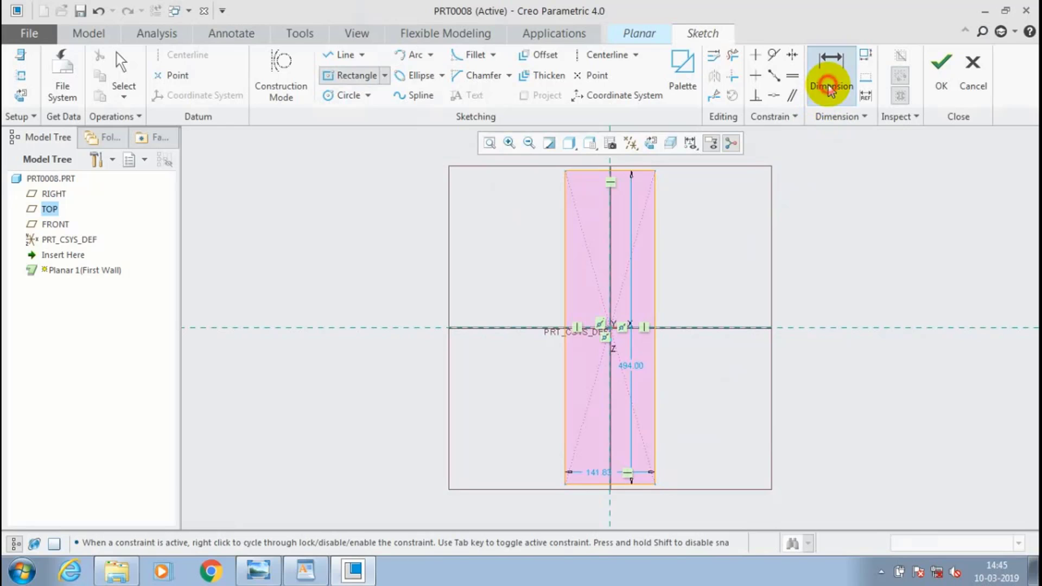
pyautogui.click(655, 227)
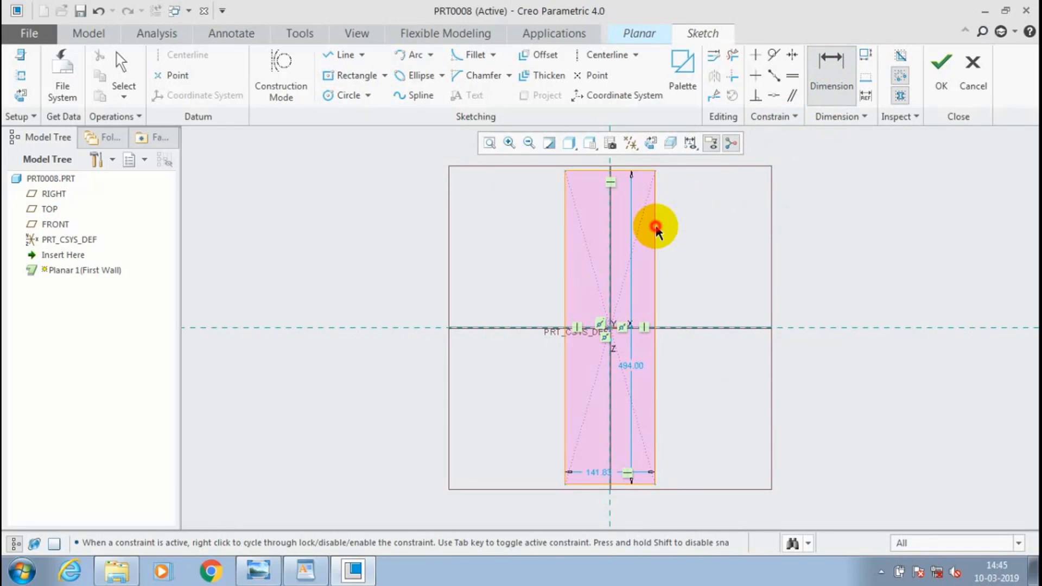
pyautogui.middleClick(684, 232)
pyautogui.write('300')
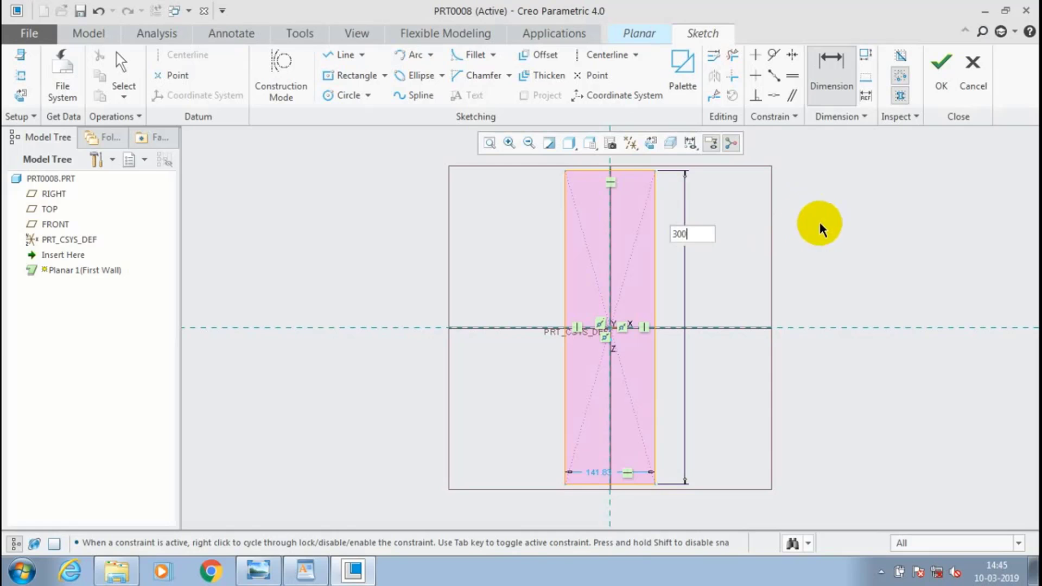
pyautogui.middleClick(734, 383)
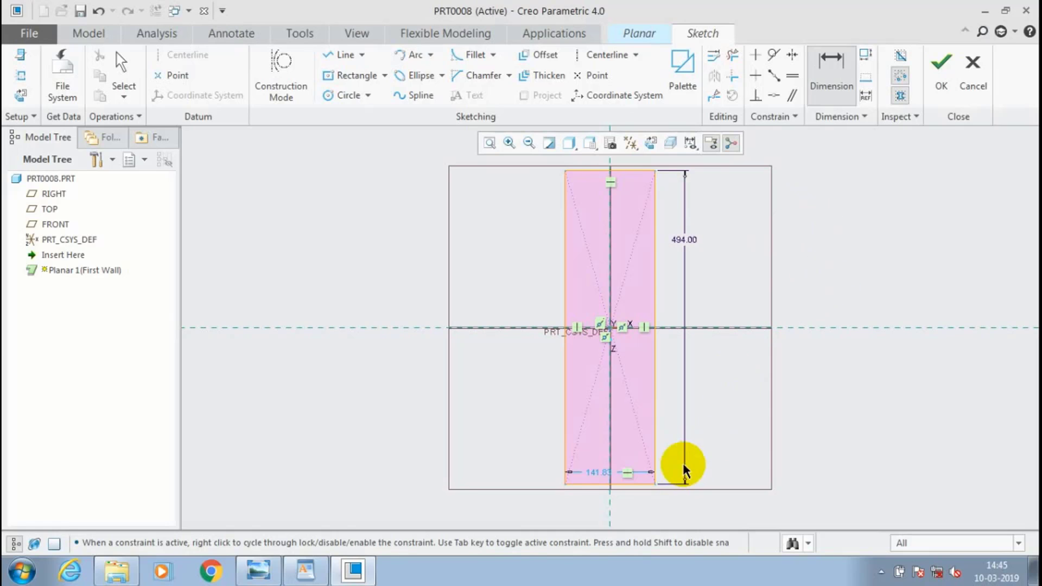
pyautogui.doubleClick(683, 246)
pyautogui.write('300')
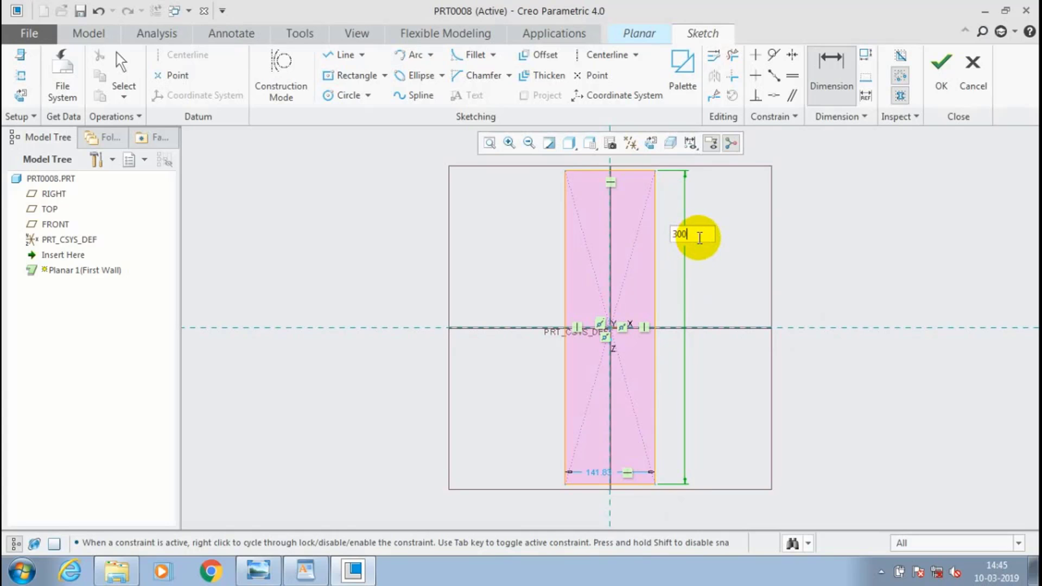
pyautogui.press('Return')
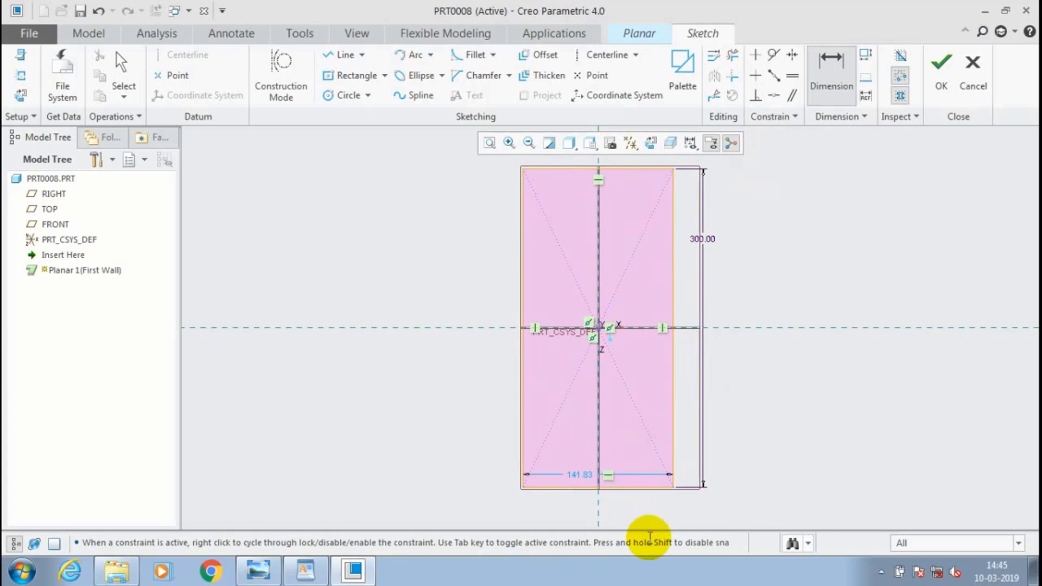
# - Dimension the rectangle's short horizontal side and set it to 60
pyautogui.click(626, 487)
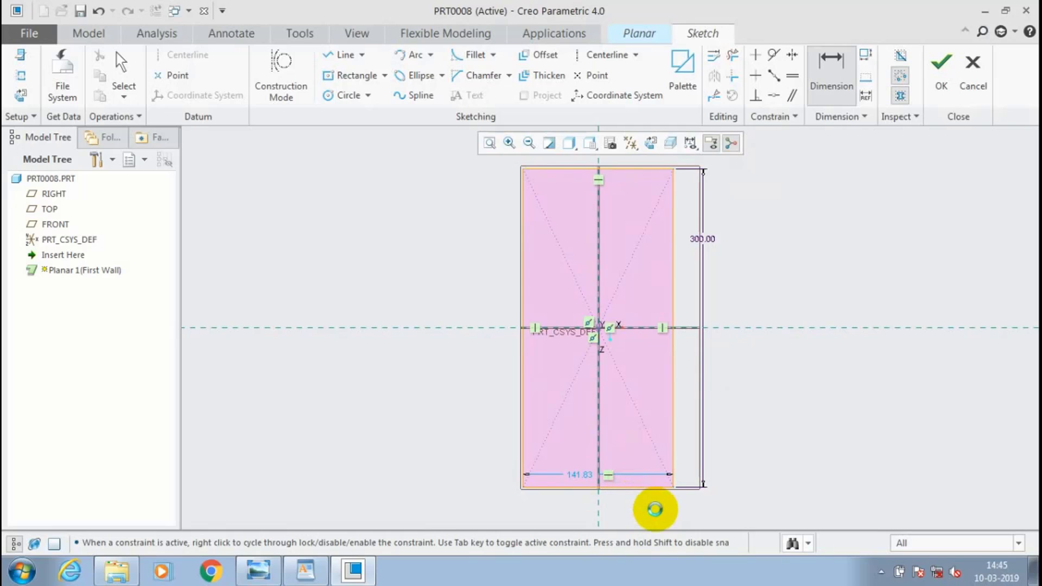
pyautogui.middleClick(658, 510)
pyautogui.write('6')
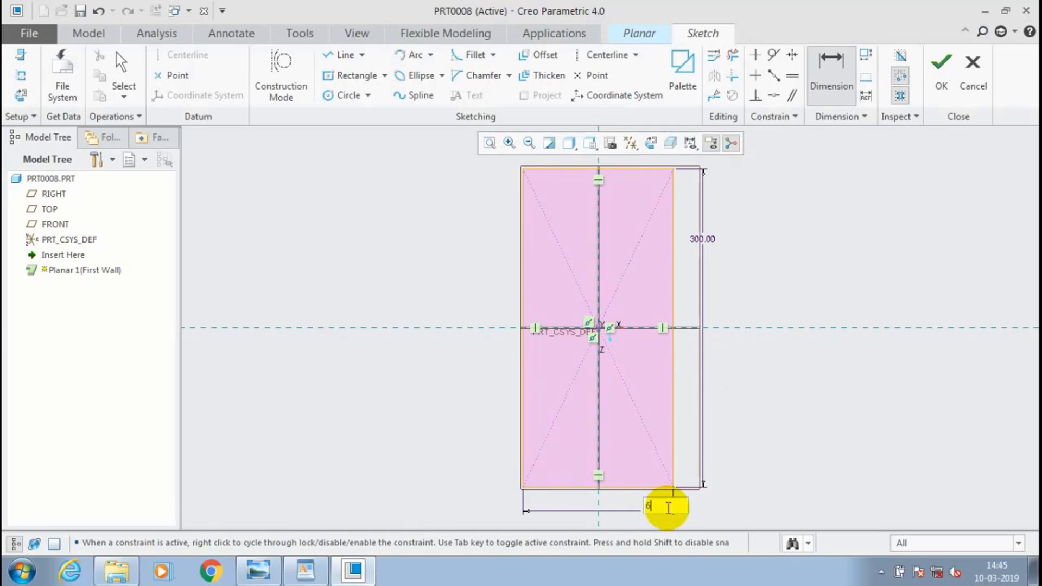
pyautogui.write('0')
pyautogui.press('Return')
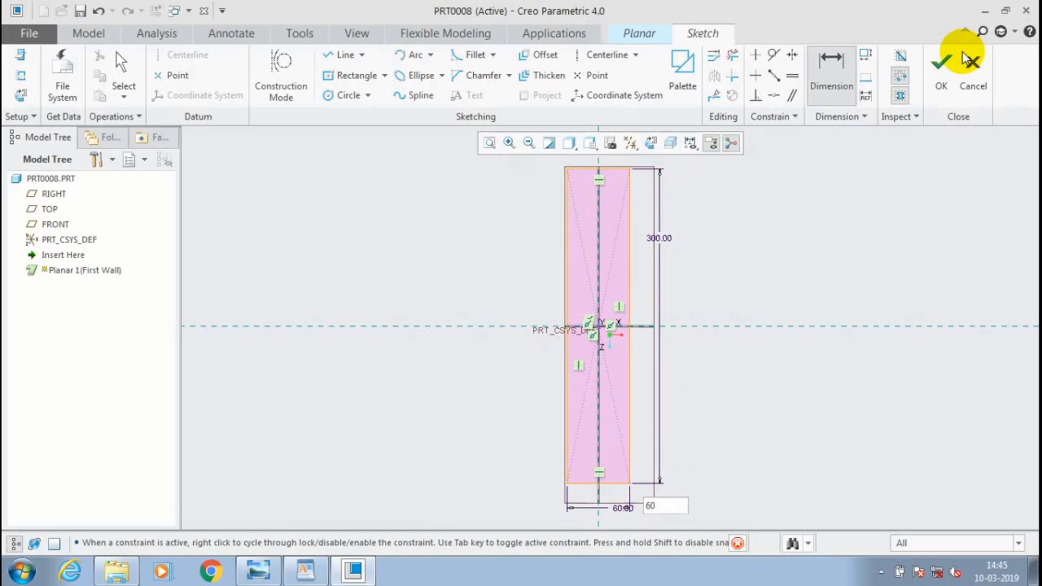
# - Finish the rectangle sketch, set the planar wall's thickness to 2, and complete the wall
pyautogui.click(966, 58)
pyautogui.click(628, 306)
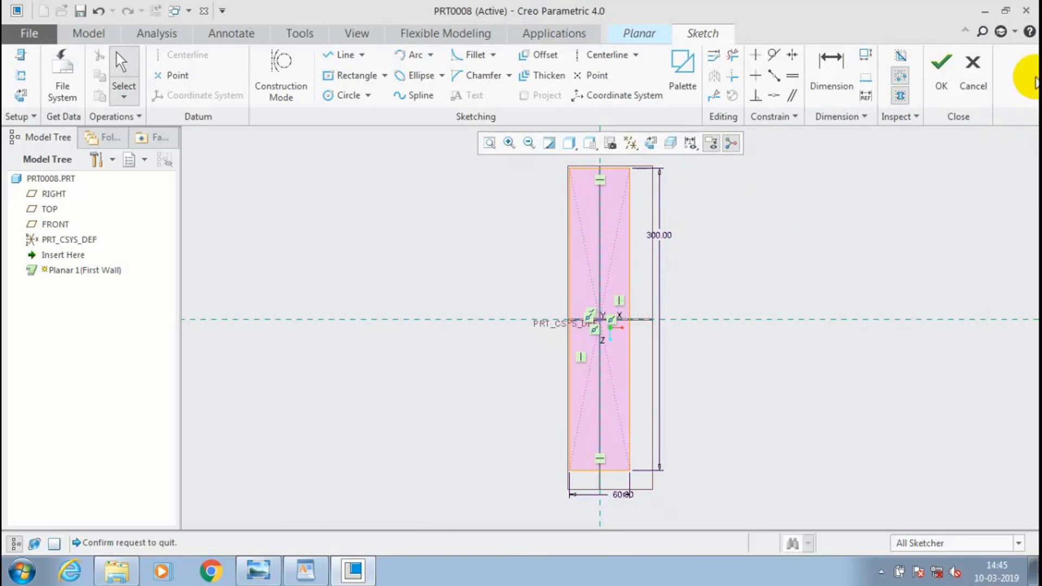
pyautogui.click(938, 68)
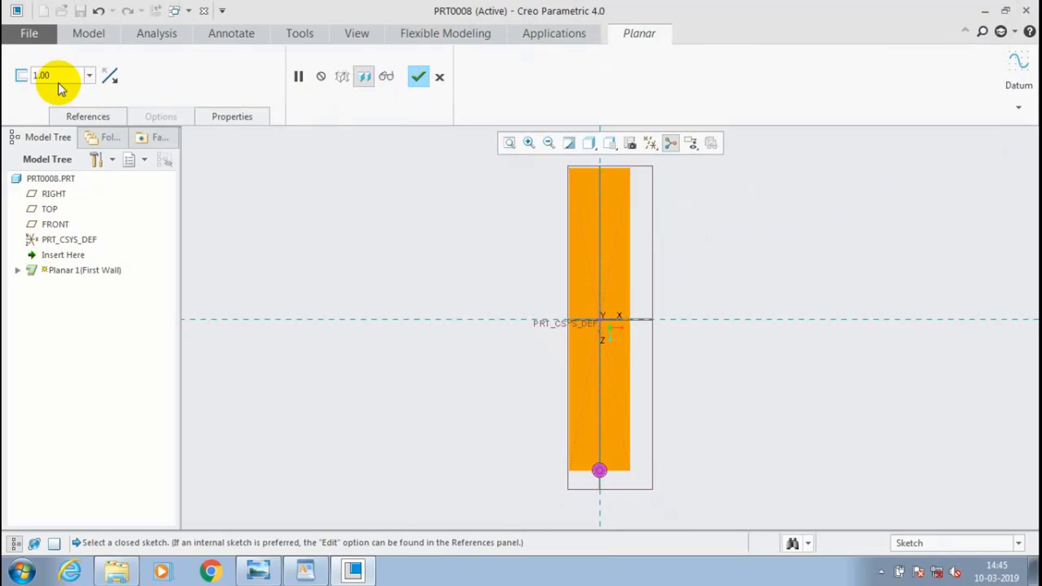
pyautogui.click(82, 75)
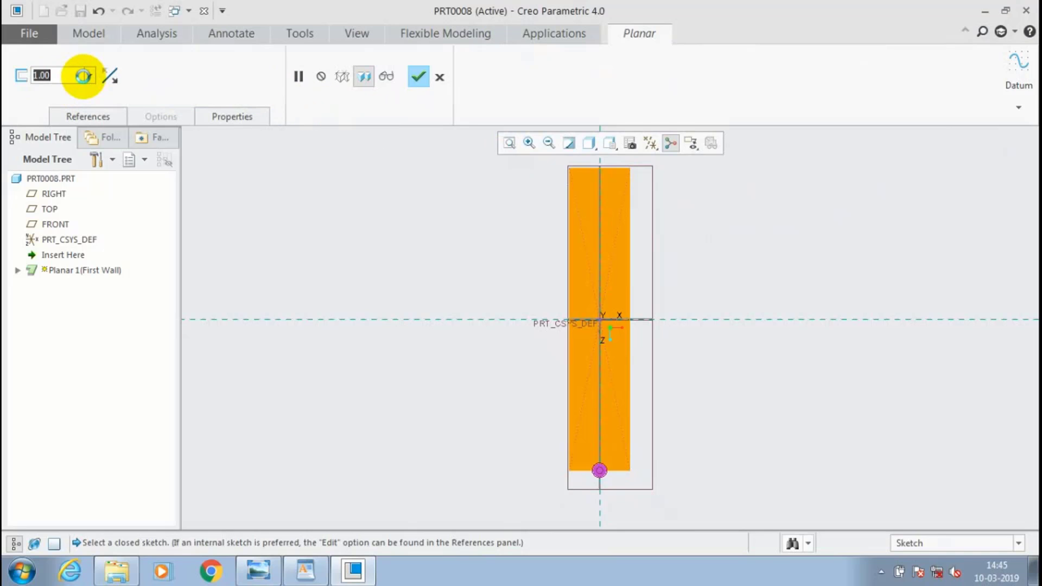
pyautogui.write('2.00')
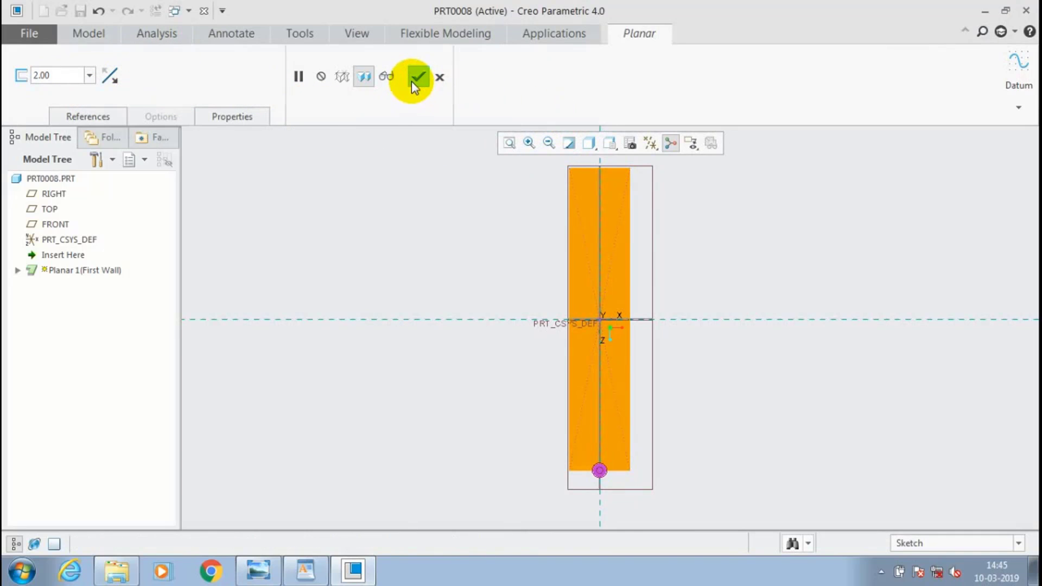
pyautogui.click(414, 81)
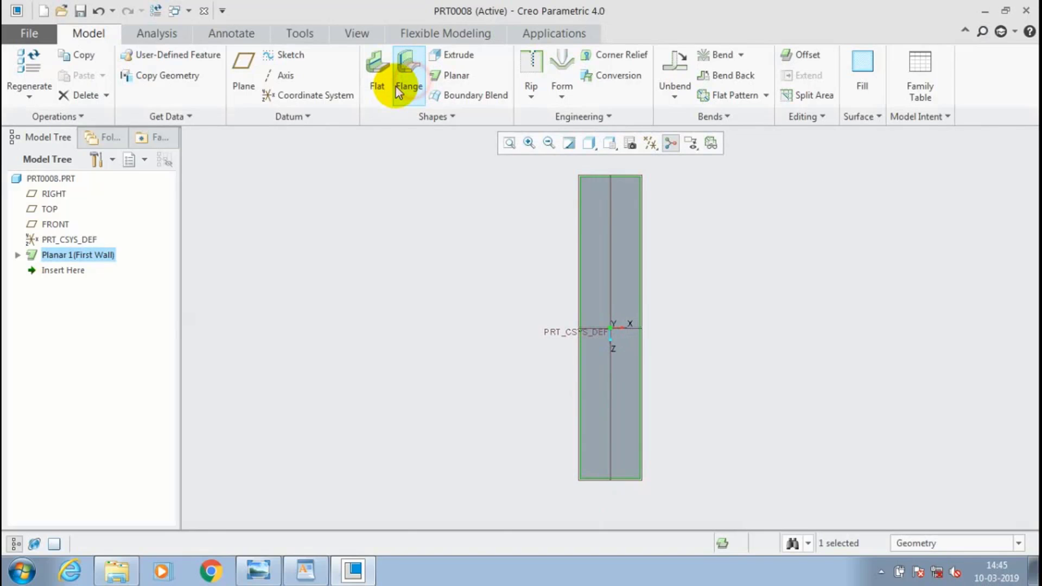
# - Start a planar bend with the Angle option and part bend table, sketching on the wall's front-facing surface with the default orientation
pyautogui.click(741, 55)
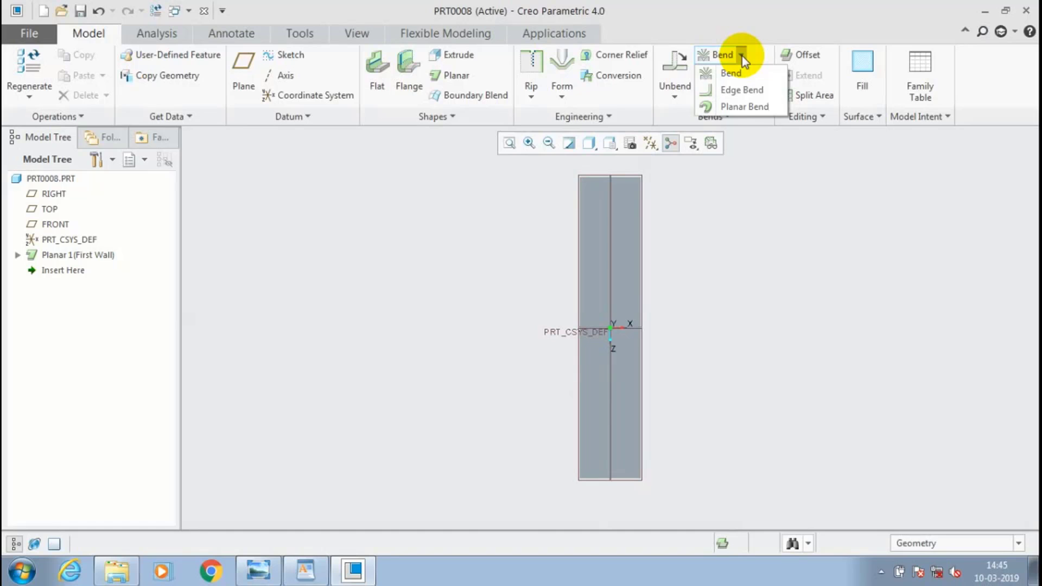
pyautogui.click(751, 107)
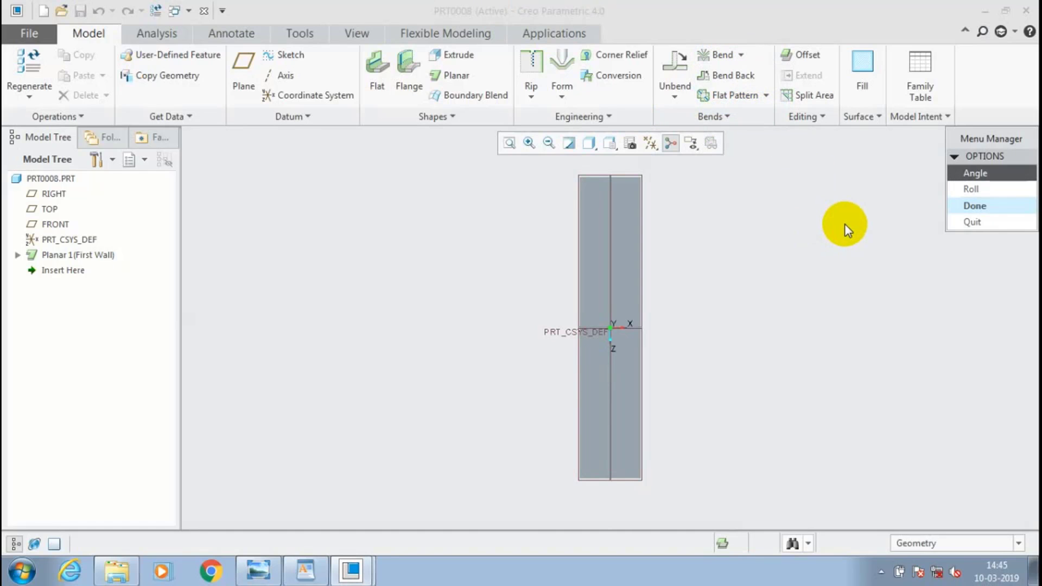
pyautogui.click(977, 206)
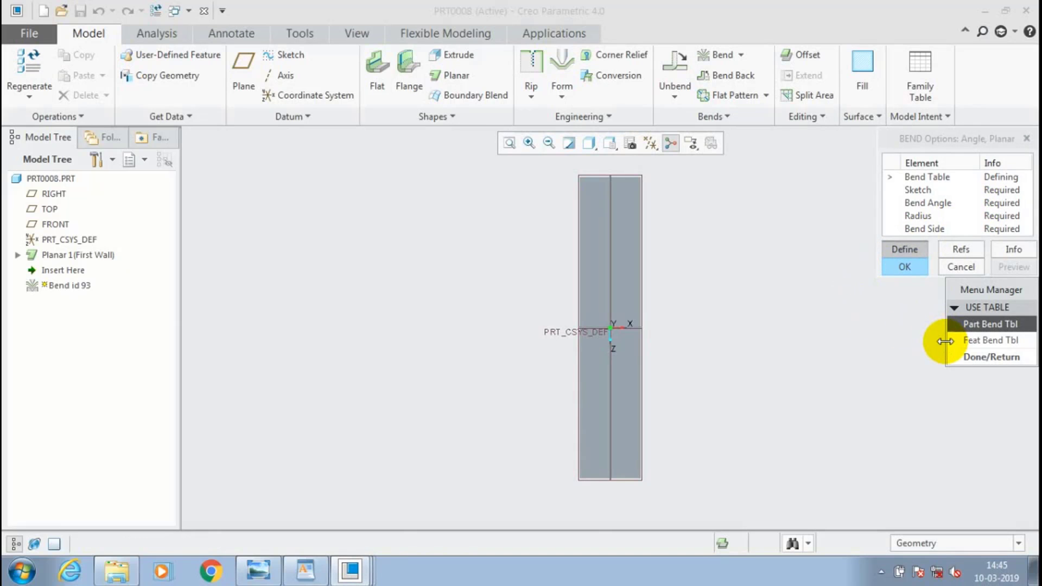
pyautogui.middleClick(852, 367)
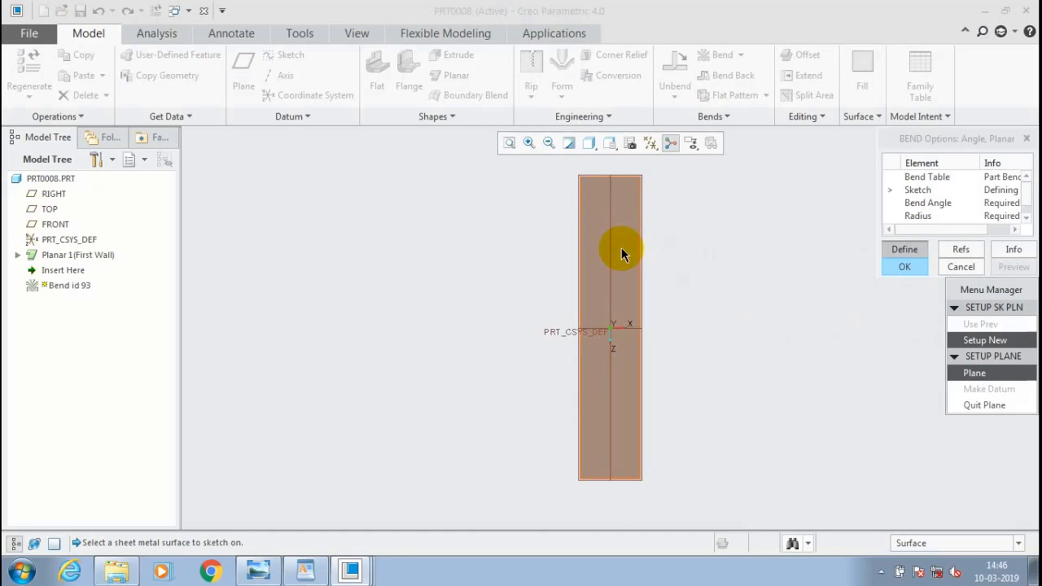
pyautogui.middleClick(970, 391)
pyautogui.click(970, 390)
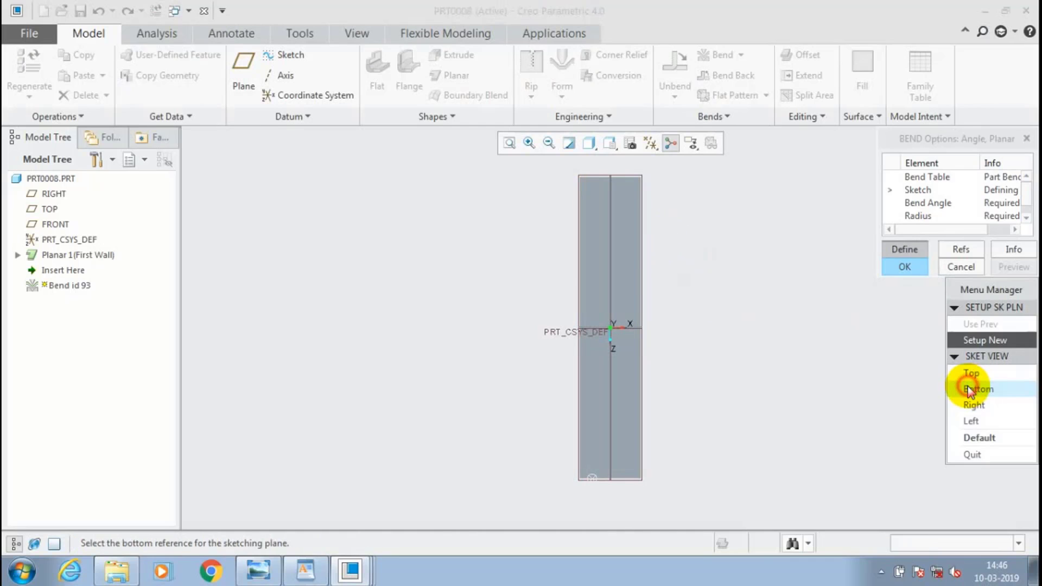
pyautogui.middleClick(913, 385)
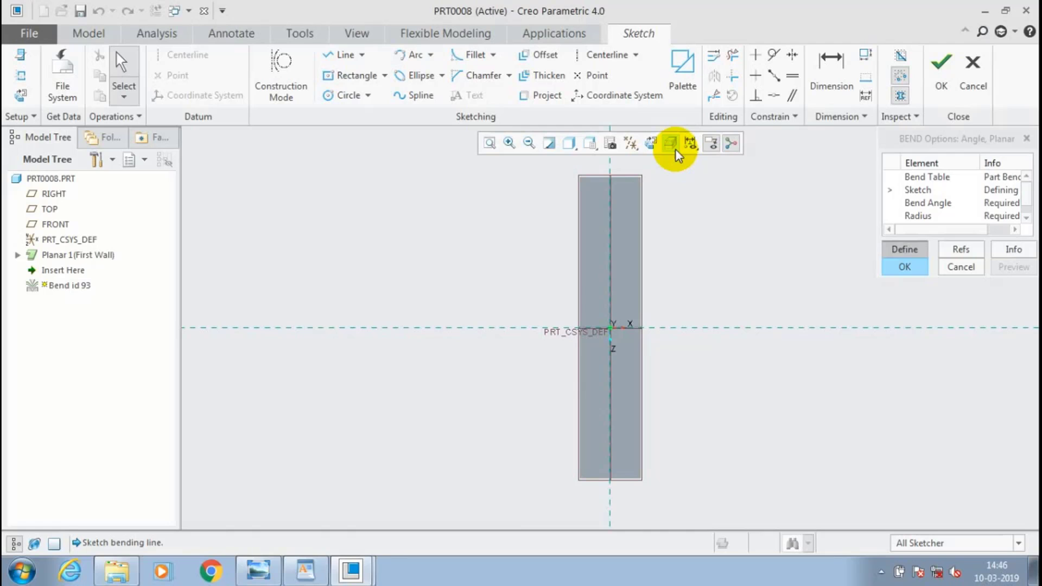
# - Sketch a horizontal bend line across the wall's full width, about 19 above the horizontal reference through the origin
pyautogui.click(337, 57)
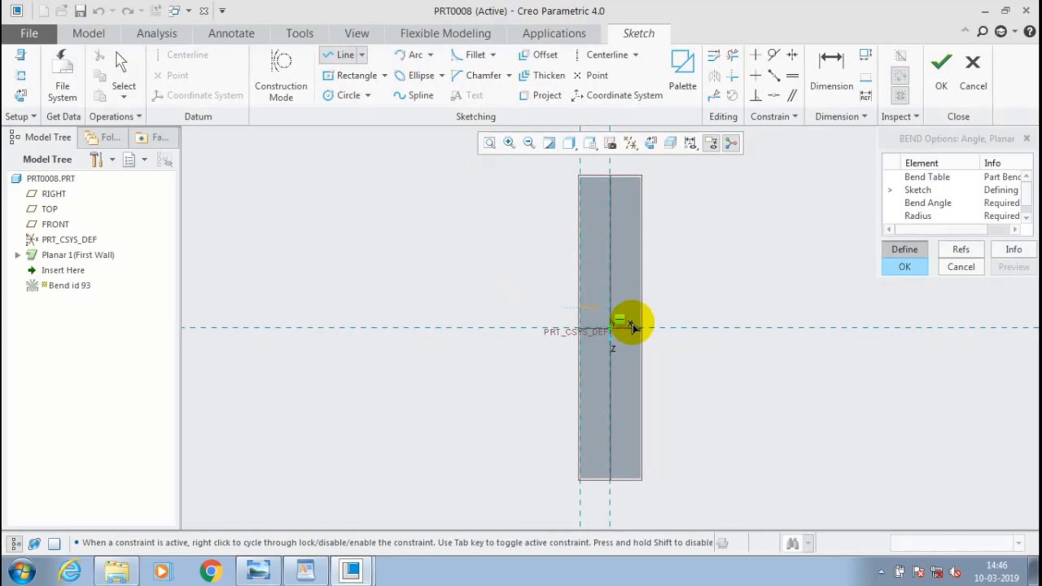
pyautogui.click(641, 308)
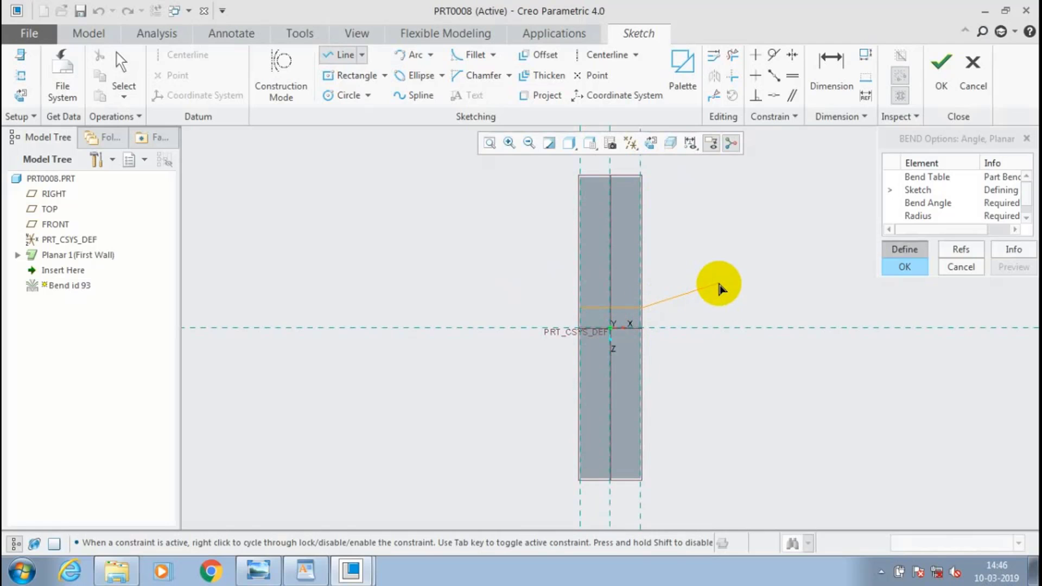
pyautogui.click(719, 285)
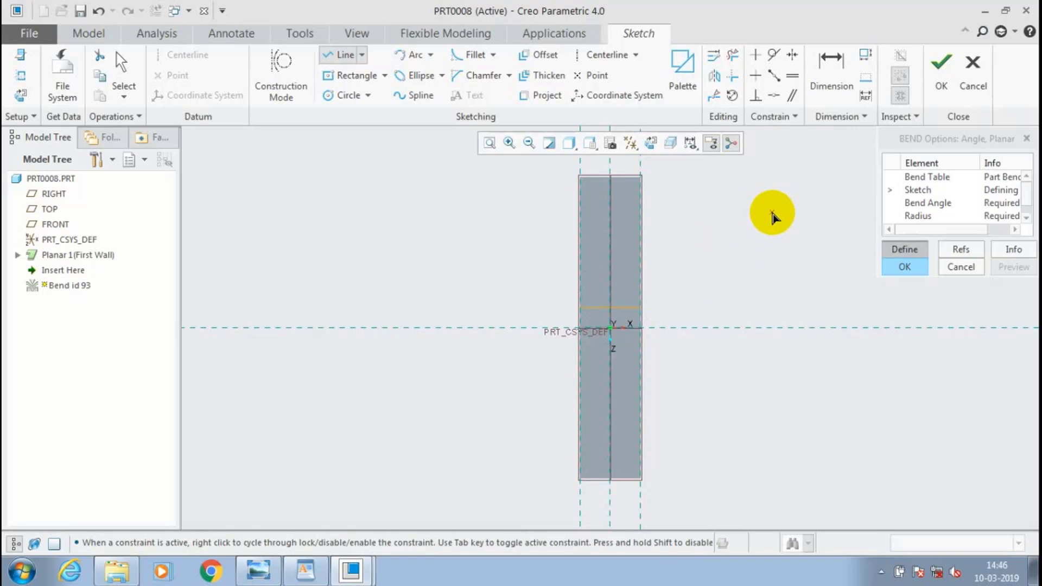
# - Dimension the bend line from the wall's upper short edge and set the distance to 125
pyautogui.click(834, 68)
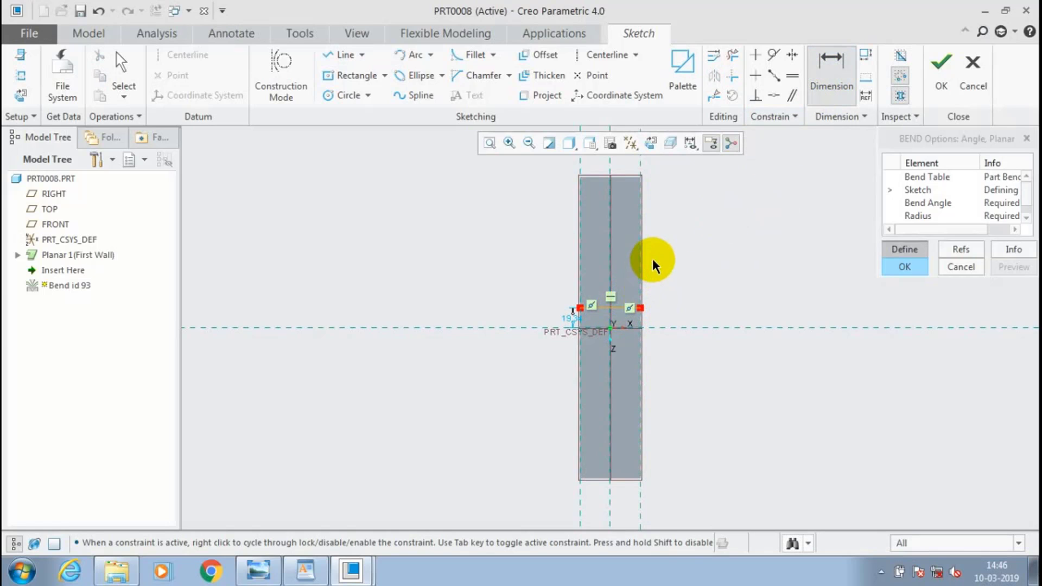
pyautogui.click(610, 308)
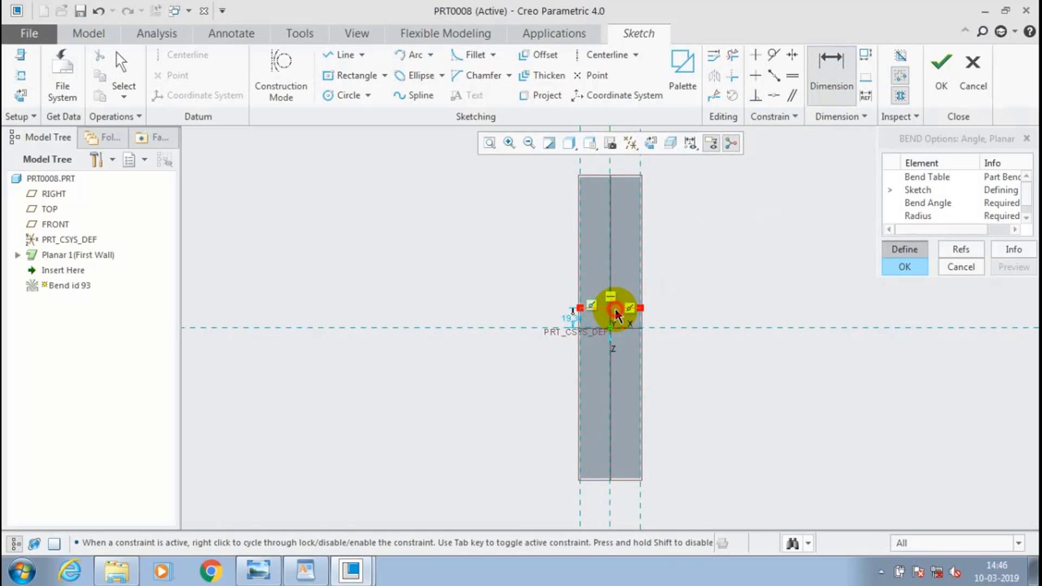
pyautogui.click(621, 179)
pyautogui.middleClick(481, 272)
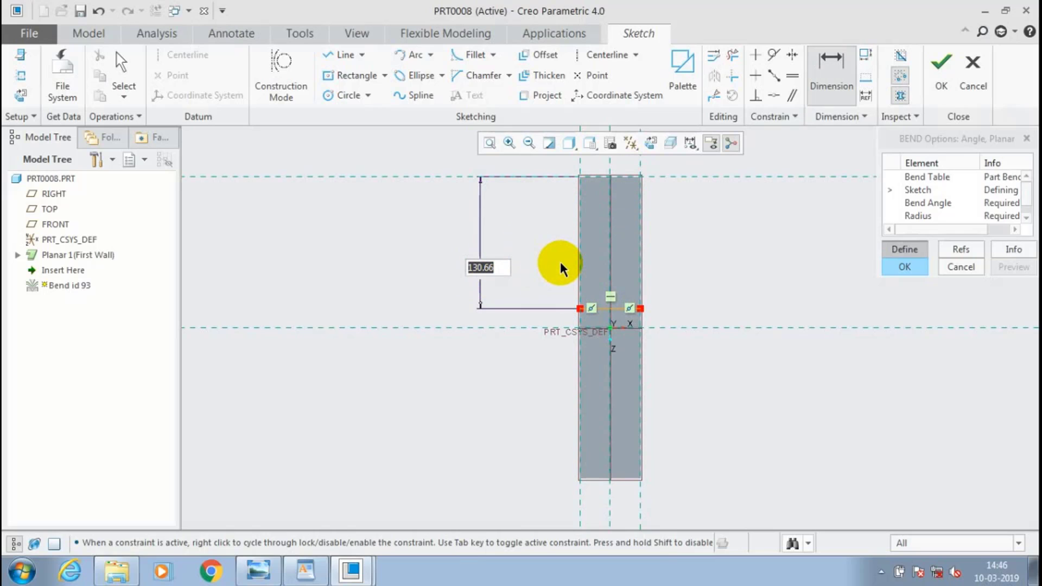
pyautogui.write('125')
pyautogui.press('Return')
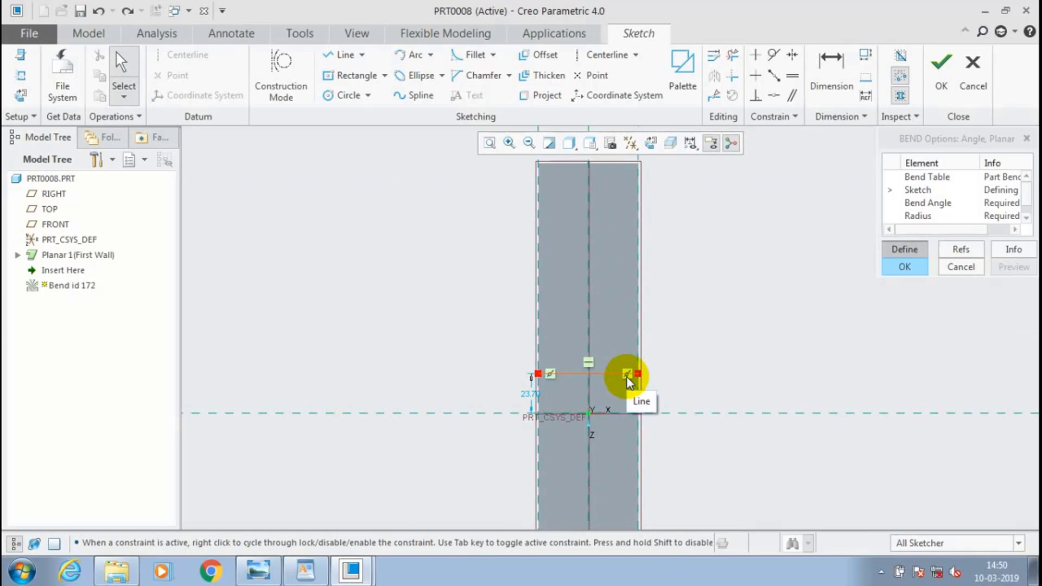
pyautogui.rightClick(626, 376)
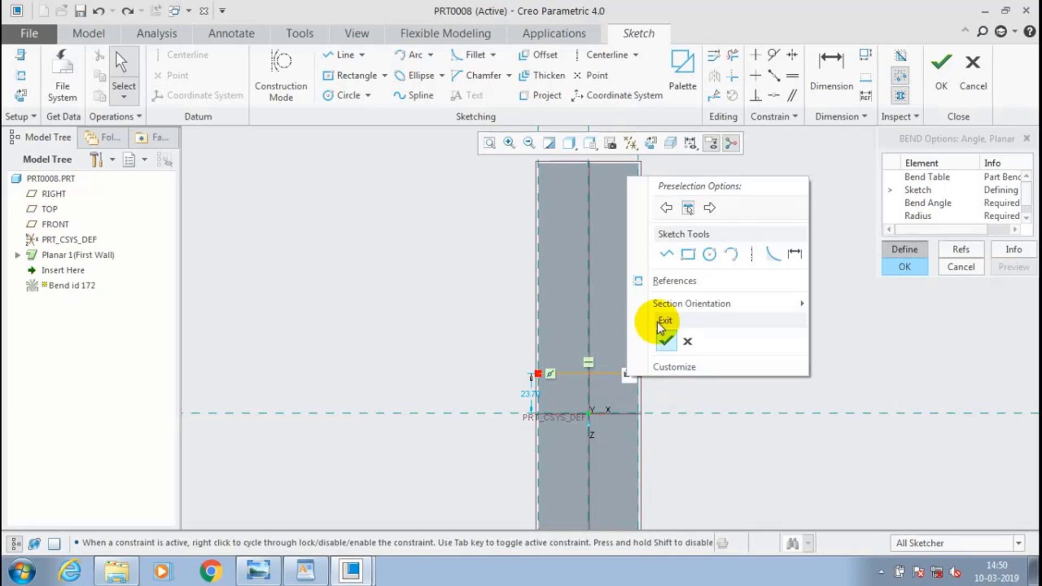
pyautogui.moveTo(701, 306)
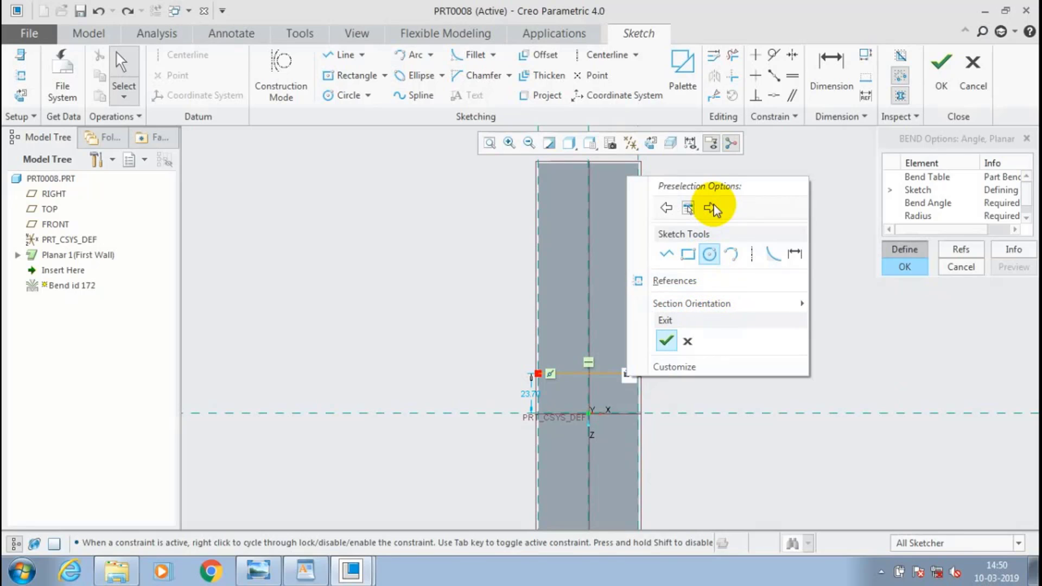
pyautogui.click(711, 208)
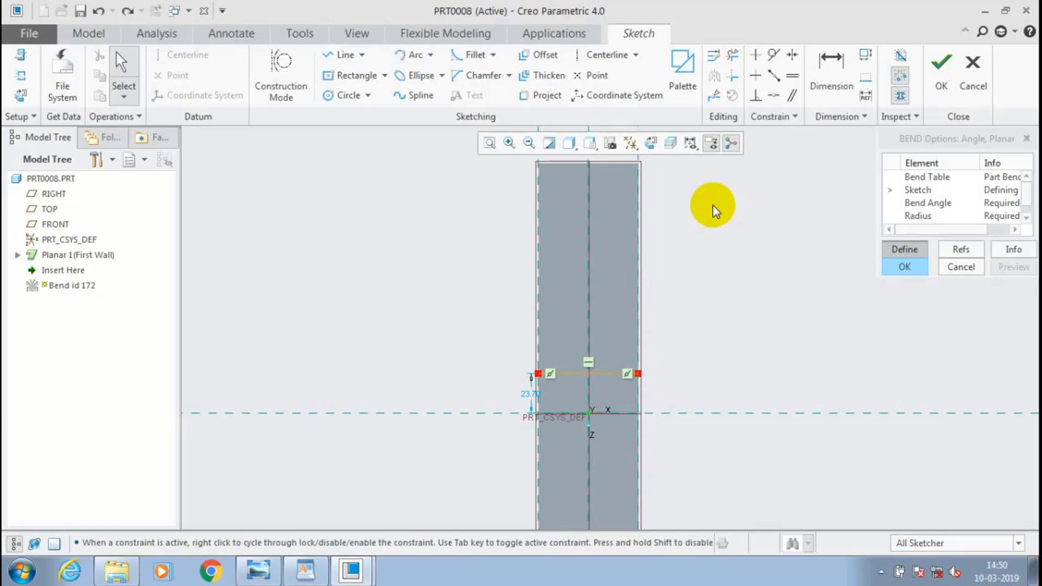
# - Finish the bend line sketch, flip the bend side so it points downward, and accept the default fixed area
pyautogui.click(944, 86)
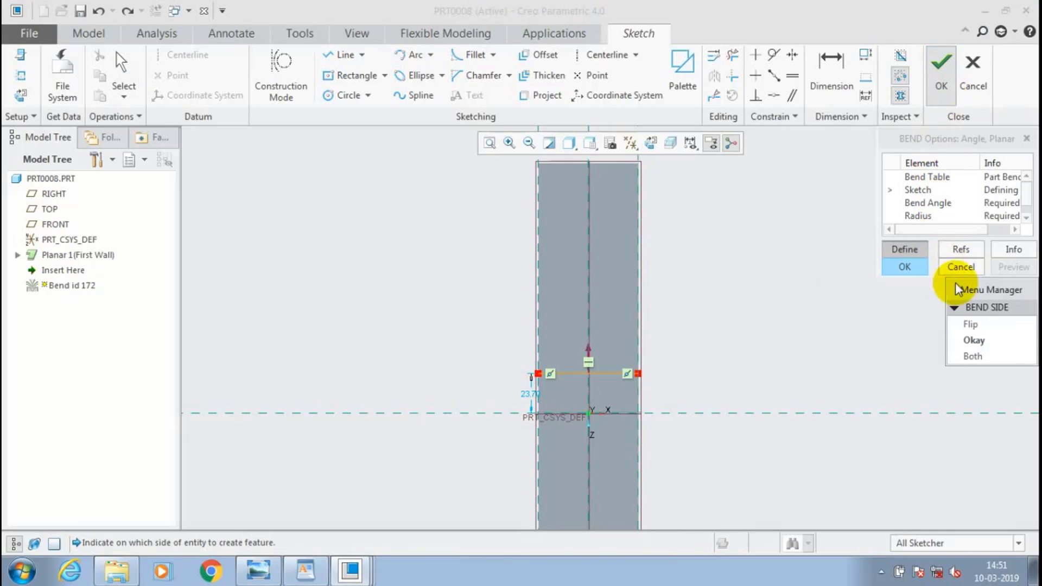
pyautogui.click(988, 325)
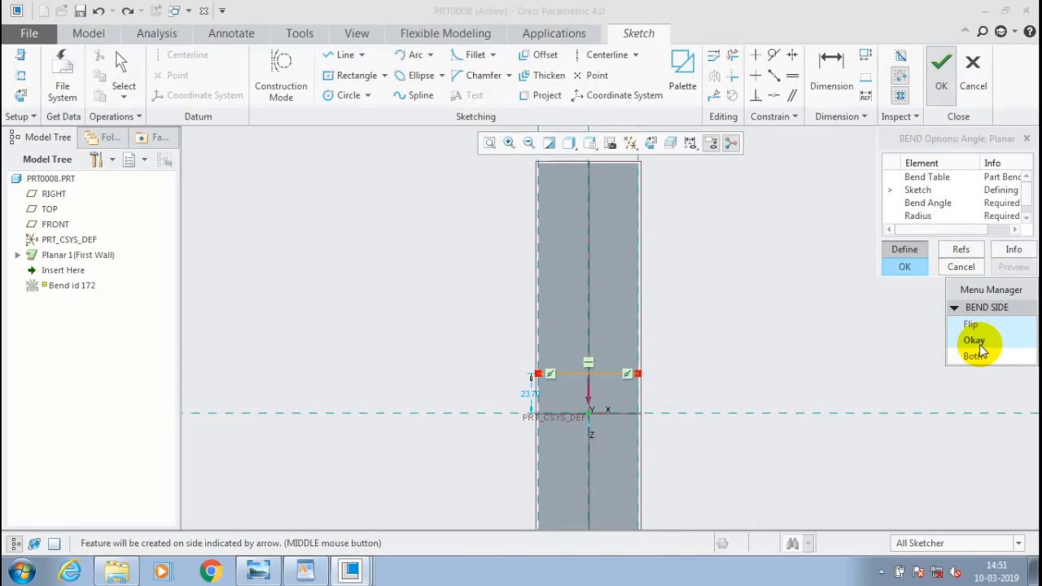
pyautogui.click(975, 341)
pyautogui.click(977, 342)
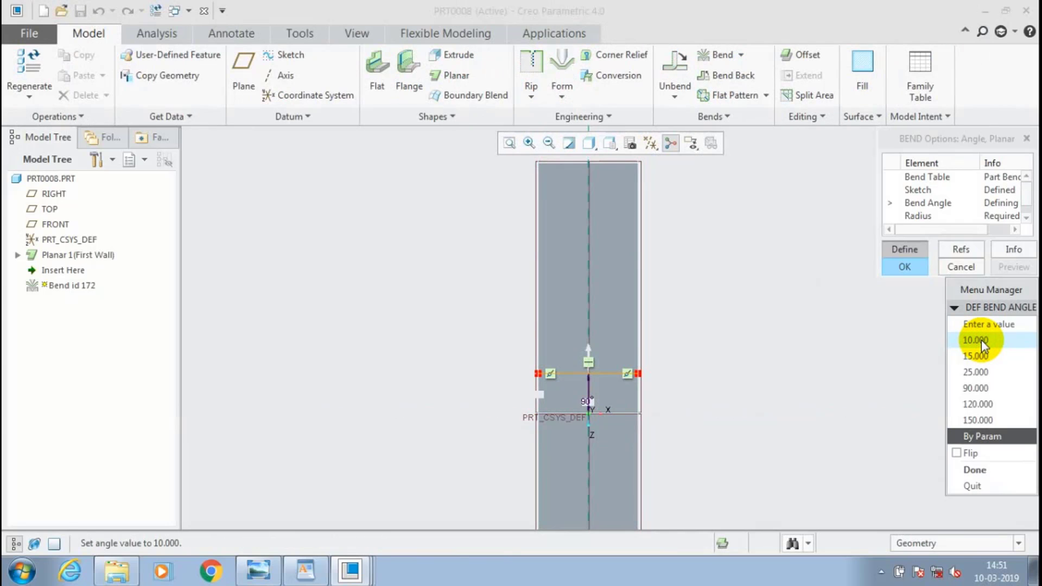
# - Set a custom bend angle of 15 degrees for the planar bend
pyautogui.click(988, 325)
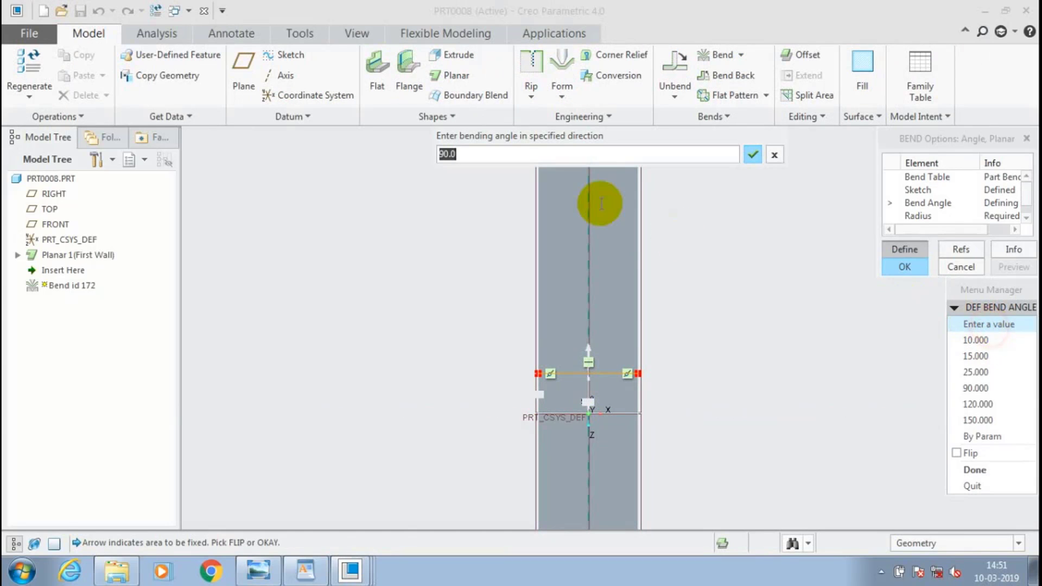
pyautogui.write('1')
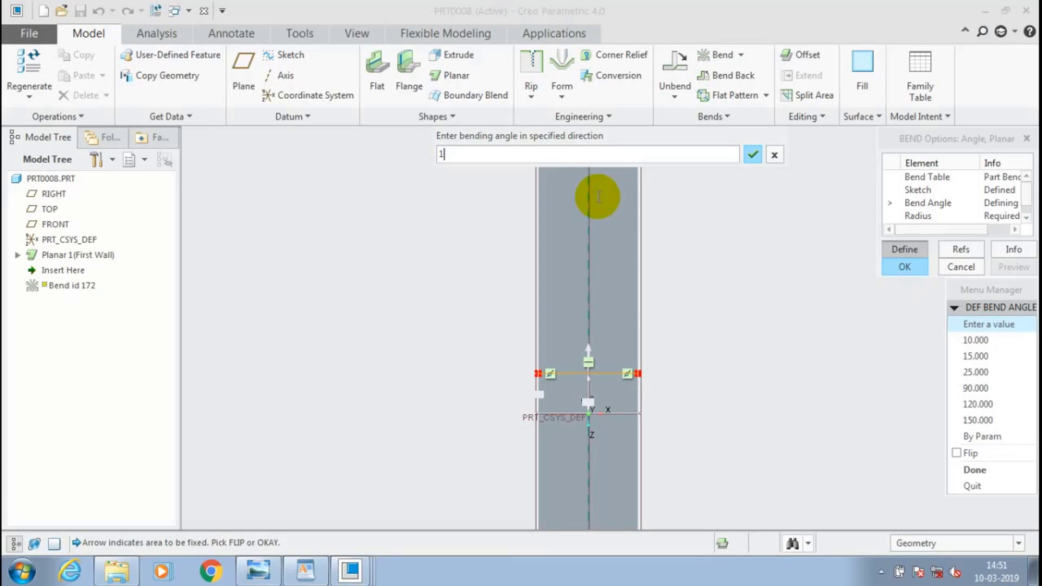
pyautogui.write('5')
pyautogui.click(752, 155)
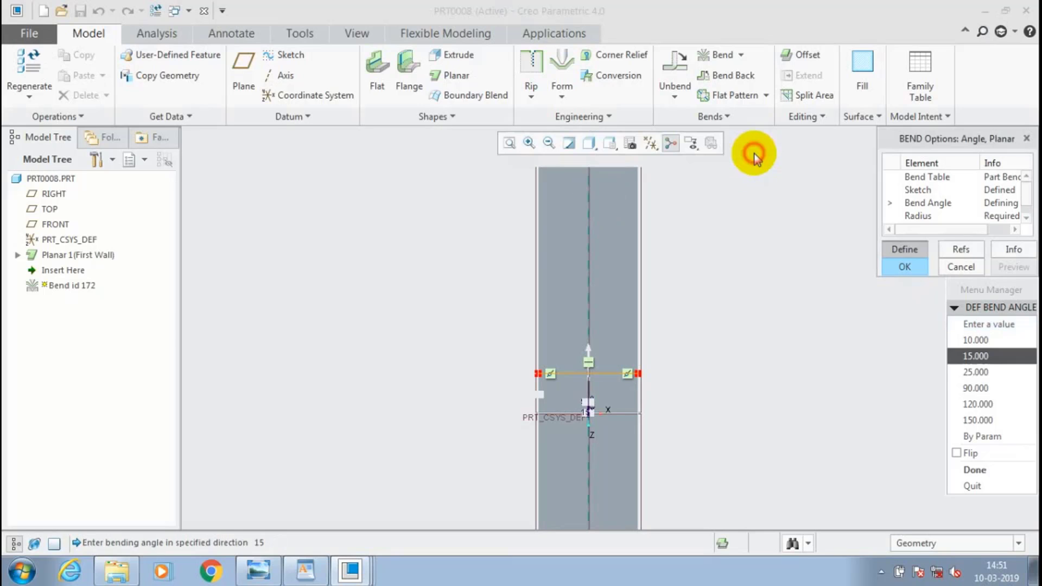
pyautogui.click(976, 470)
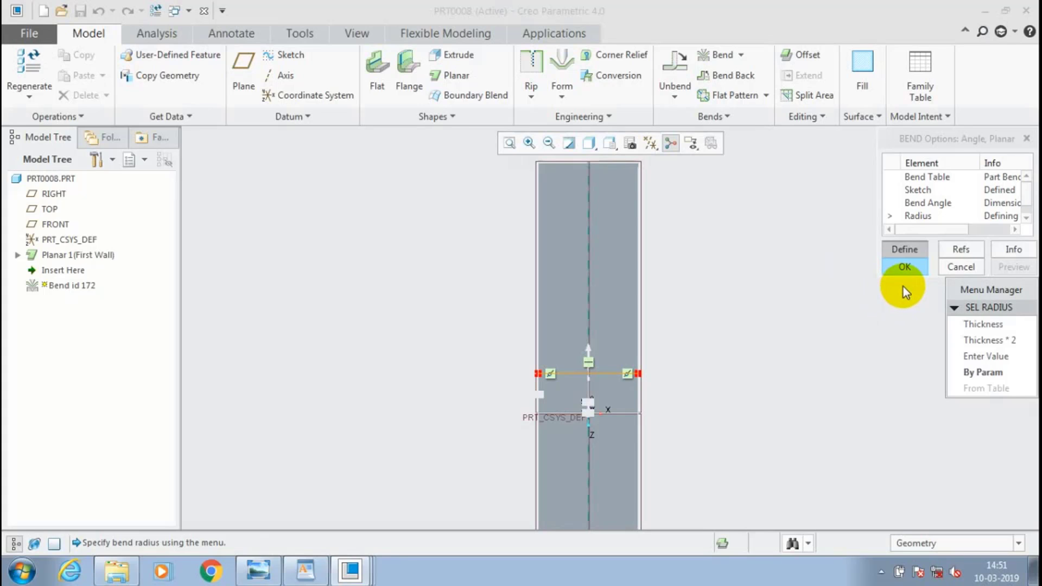
# - Set the bend radius to the wall thickness, accept the default bend axis side, and complete the planar bend
pyautogui.click(987, 329)
pyautogui.click(982, 342)
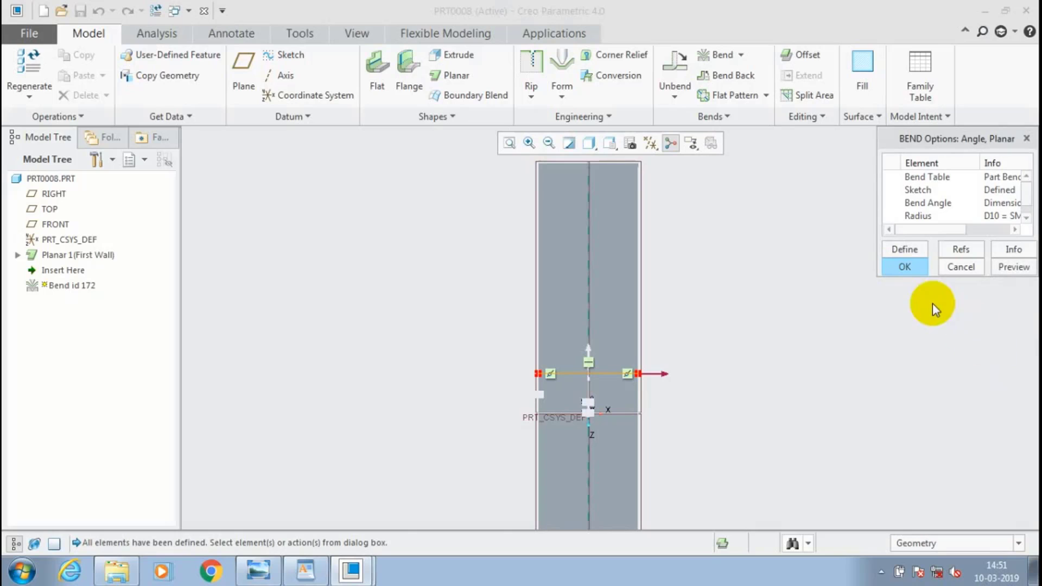
pyautogui.click(917, 270)
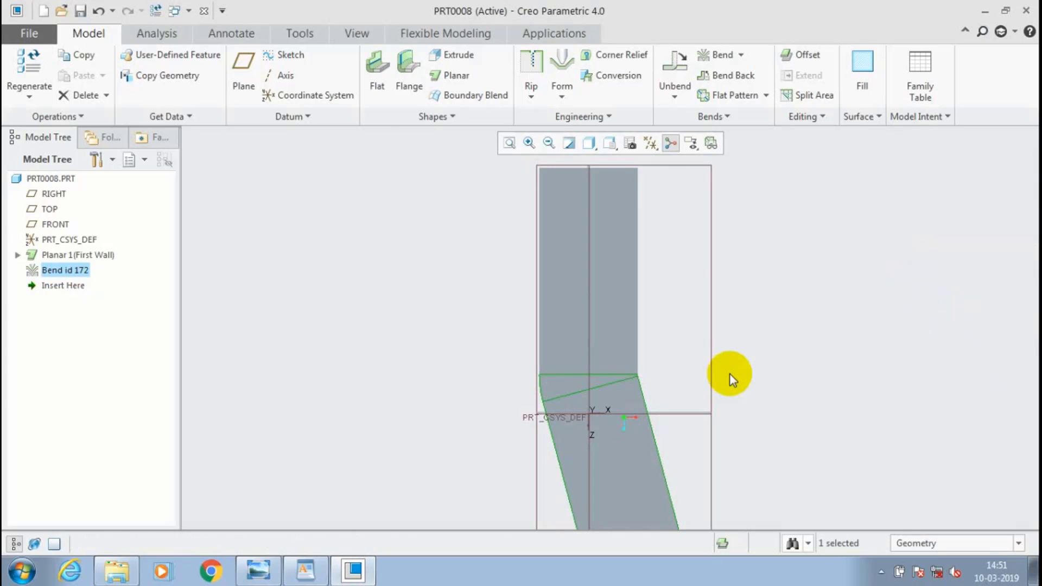
pyautogui.scroll(4, 729, 373)
pyautogui.scroll(-2, 748, 479)
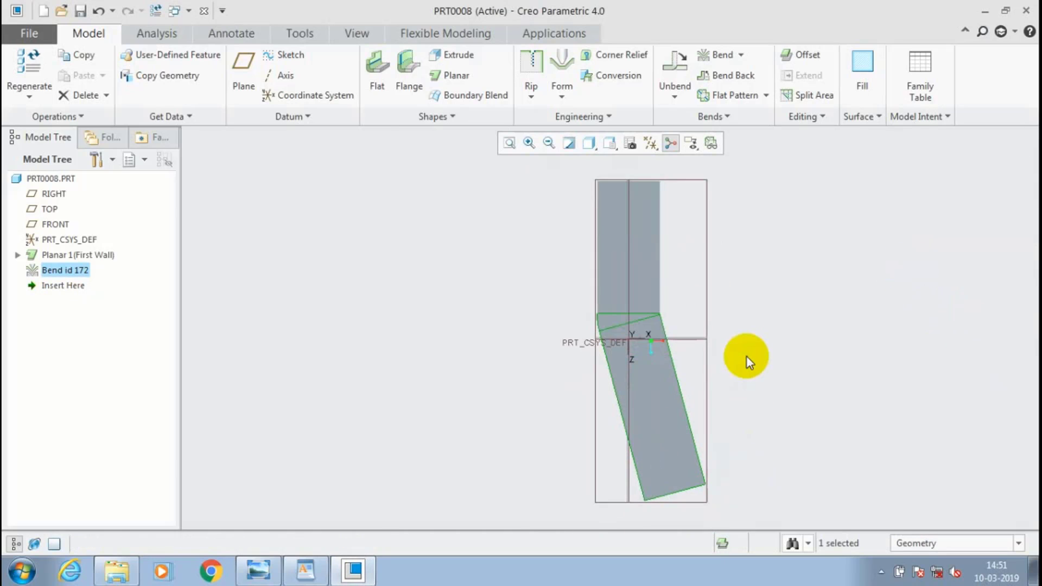
pyautogui.click(746, 345)
pyautogui.scroll(-1, 746, 346)
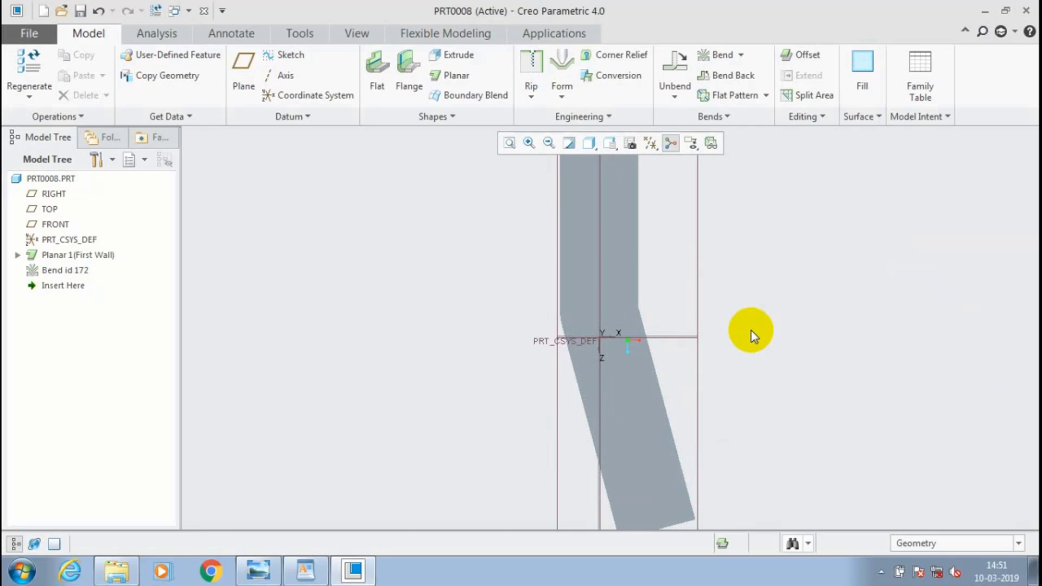
pyautogui.scroll(1, 753, 336)
pyautogui.scroll(-1, 752, 335)
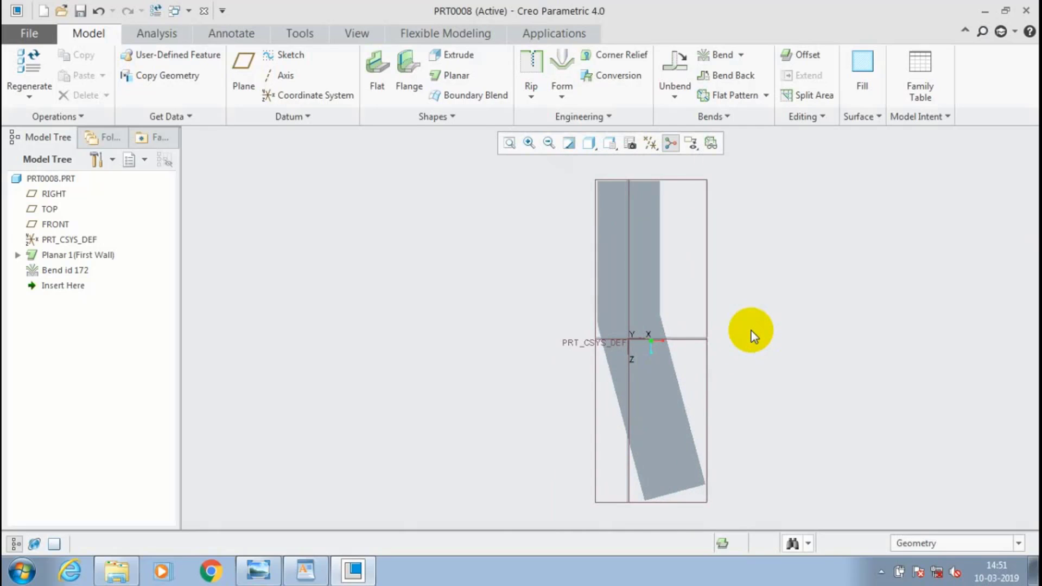